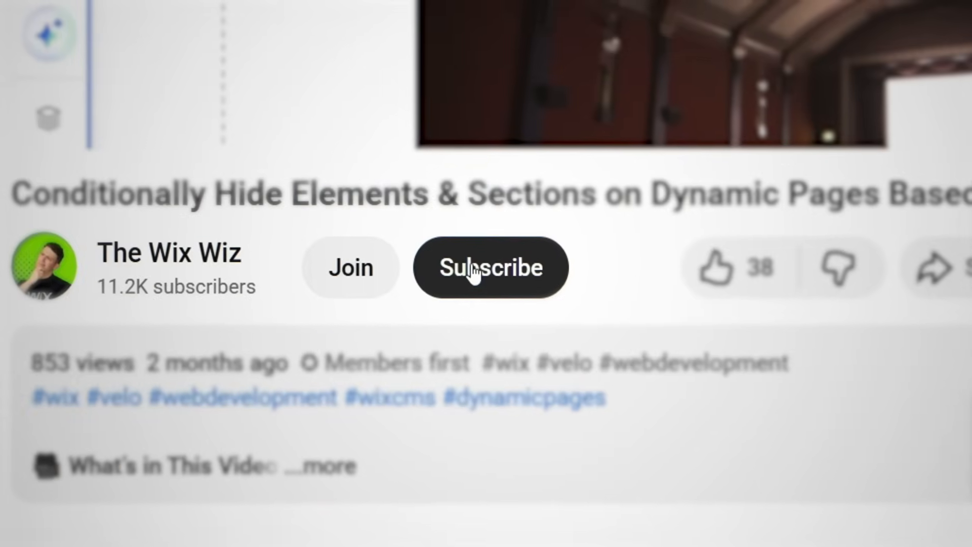
left_click(471, 271)
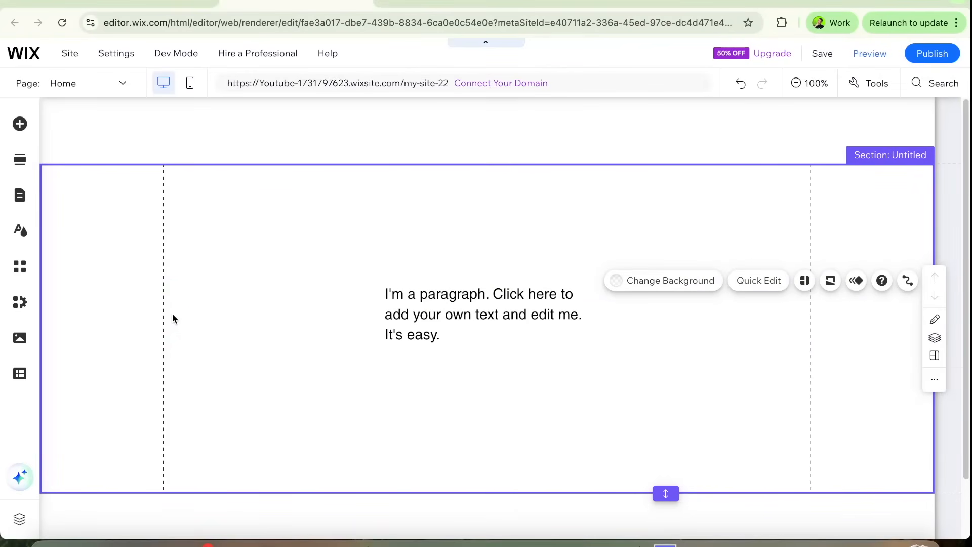
Step: Add a dataset named Example dataset to the Home page and link it to the Example collection
left_click(27, 381)
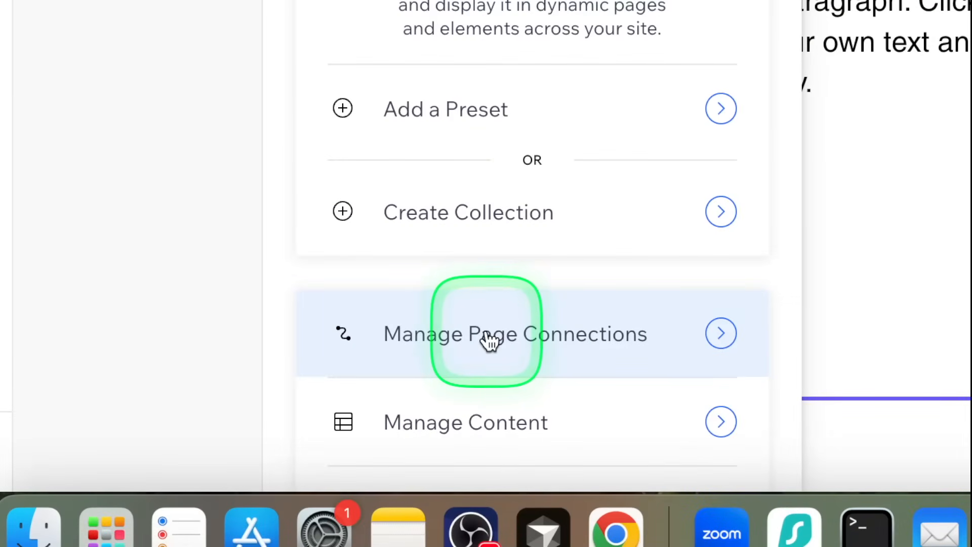
left_click(487, 336)
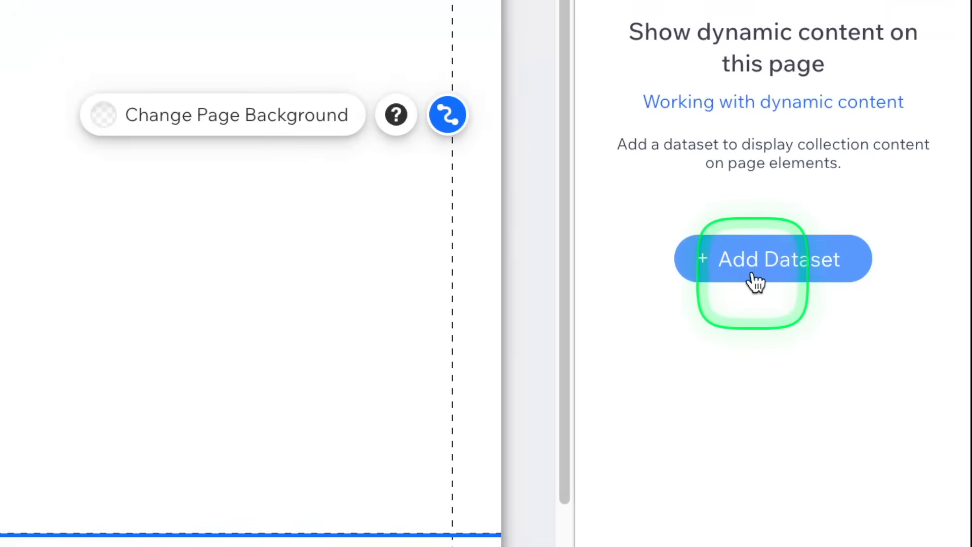
left_click(755, 278)
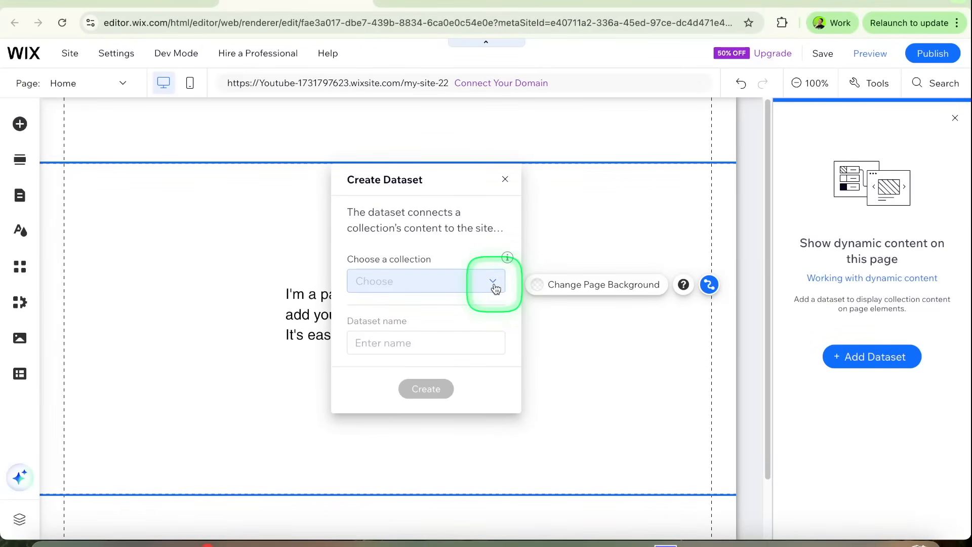
left_click(495, 287)
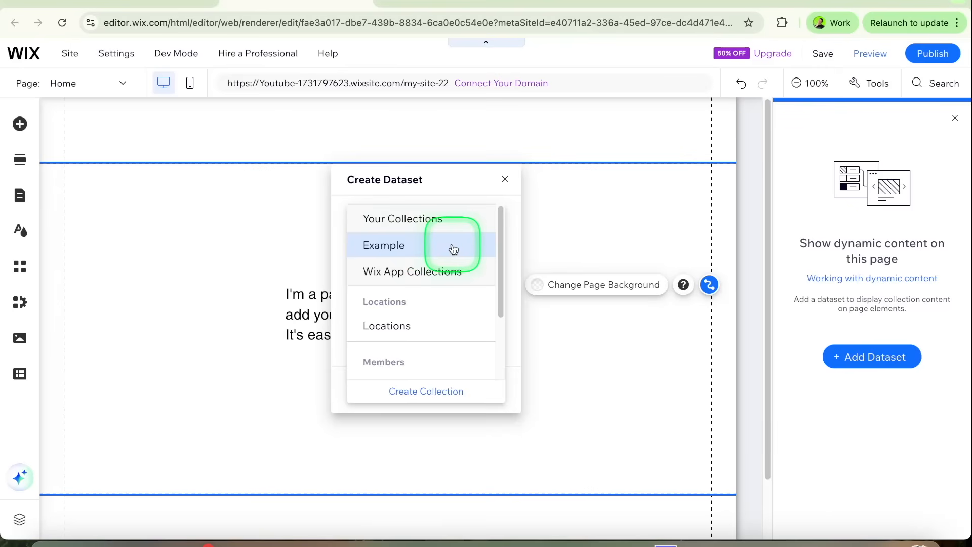
left_click(419, 251)
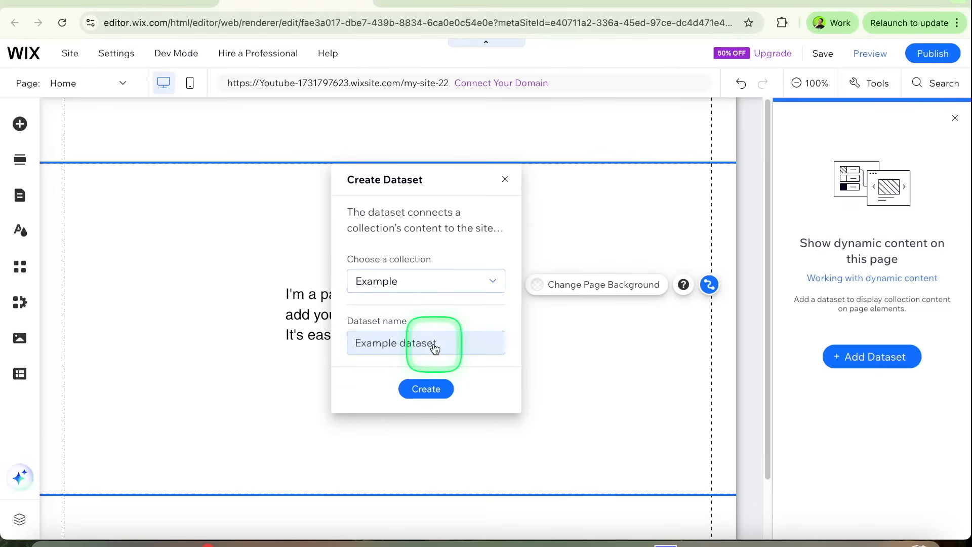
left_click(426, 388)
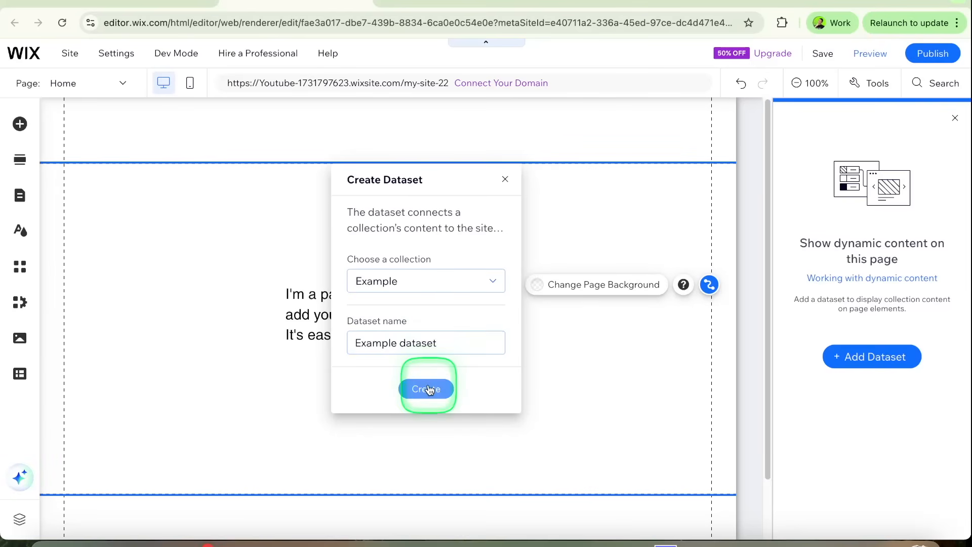
left_click(447, 380)
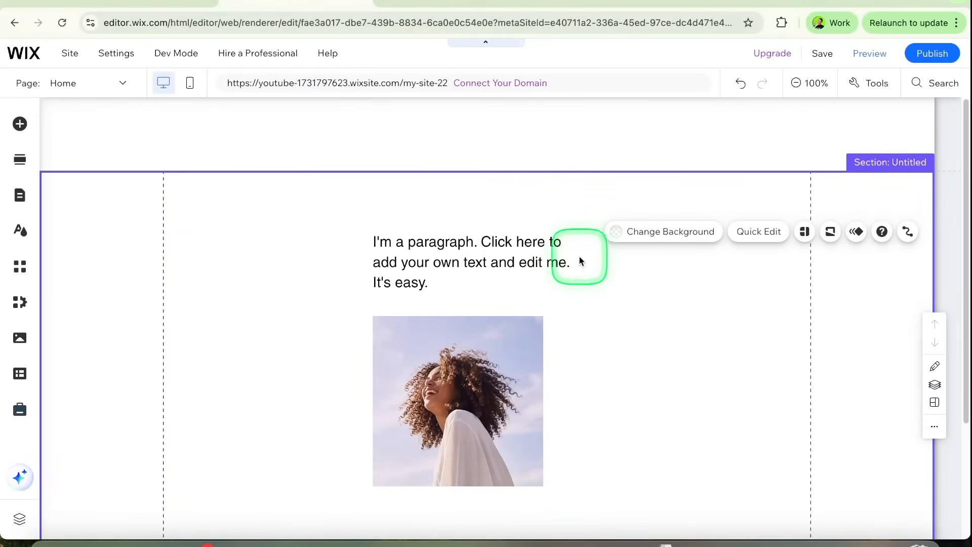
Step: Connect the paragraph text on the page to the Title field of Example dataset
left_click(497, 248)
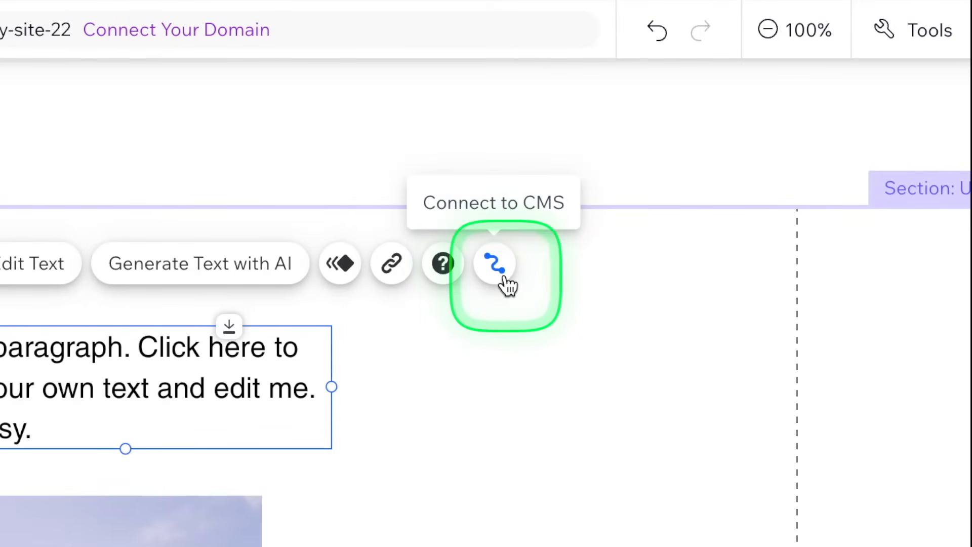
left_click(504, 276)
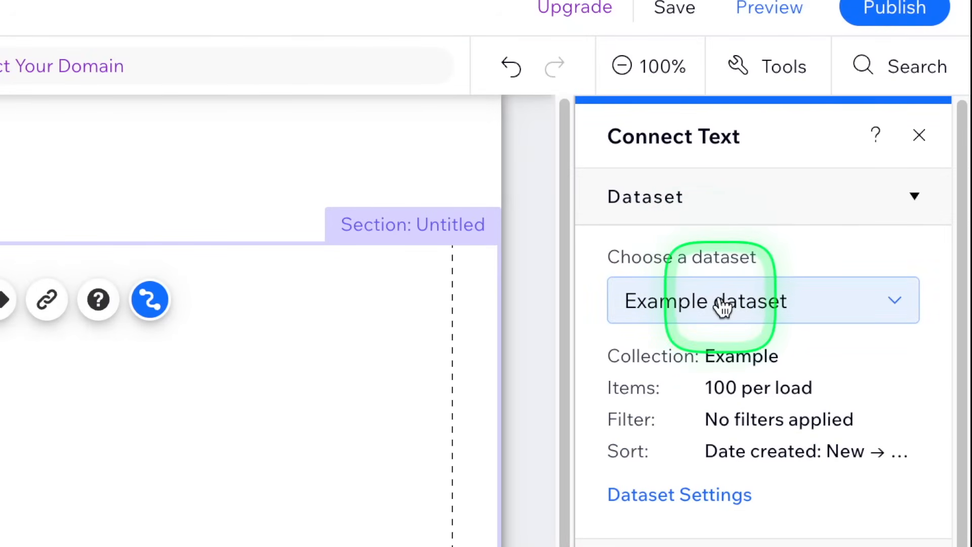
left_click(722, 304)
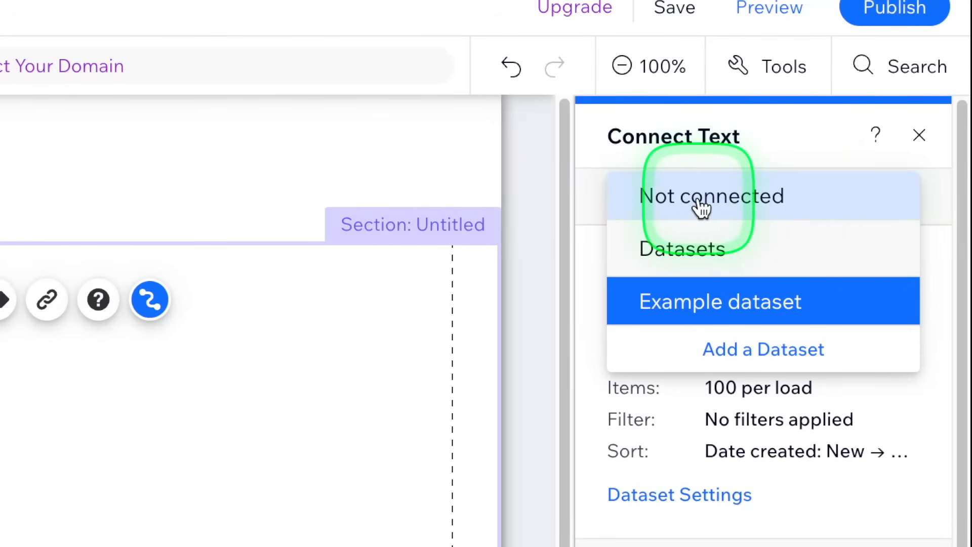
left_click(597, 201)
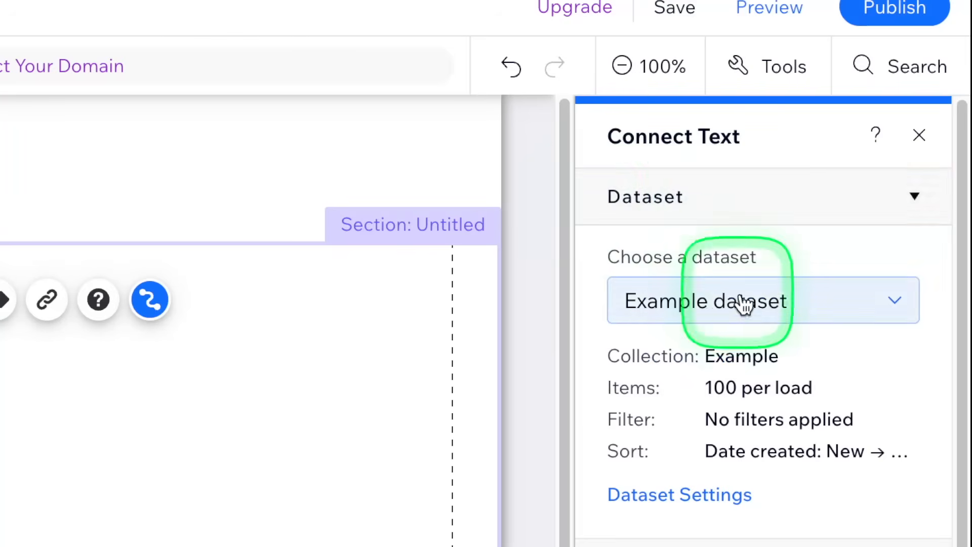
scroll(701, 354, "down", 1)
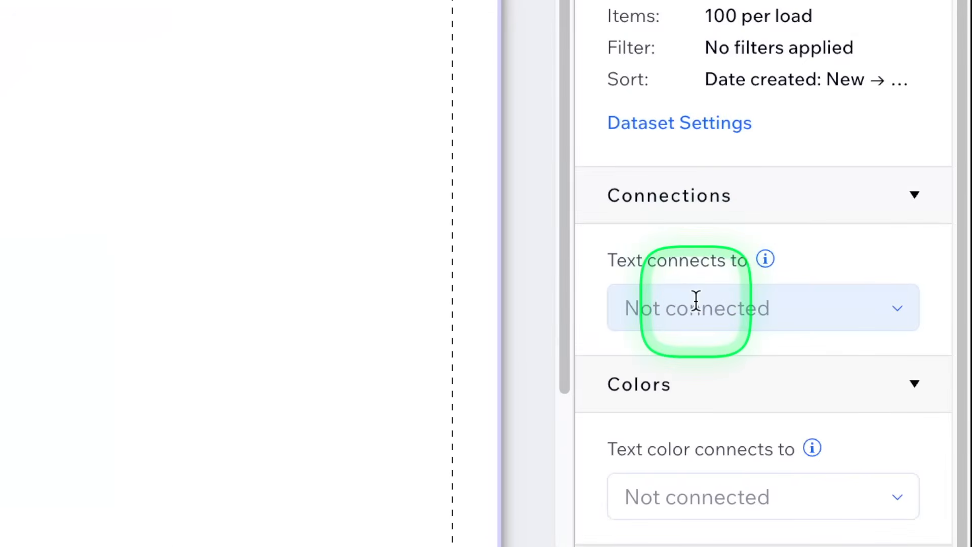
left_click(697, 301)
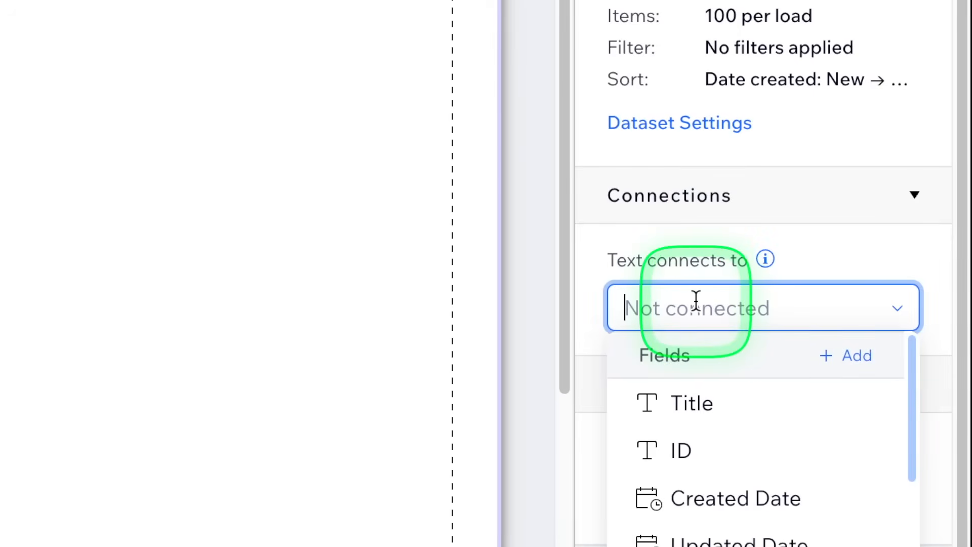
left_click(696, 405)
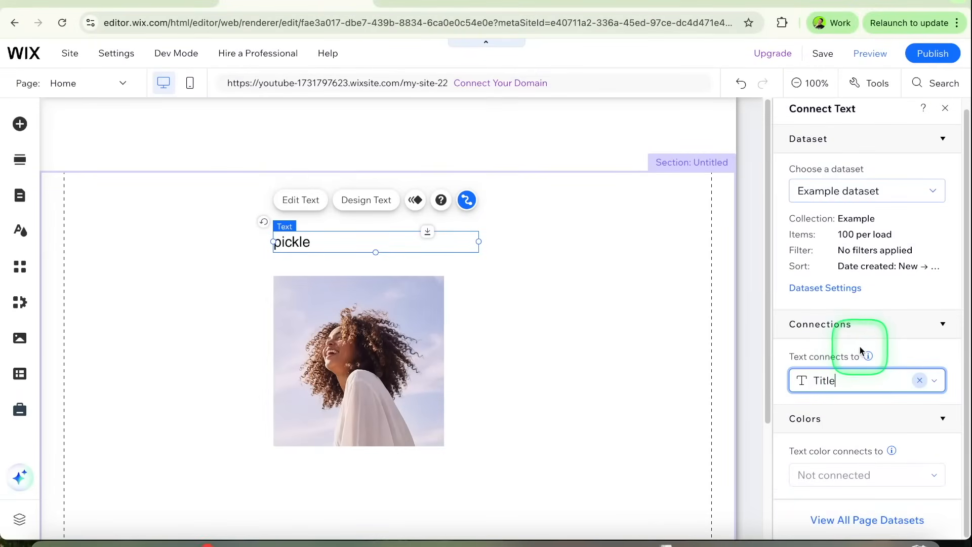
left_click(536, 259)
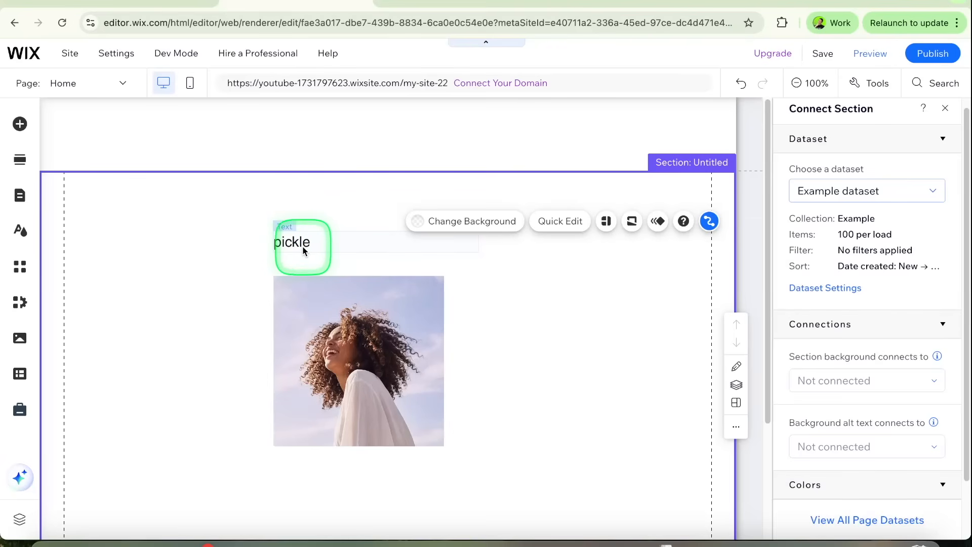
Step: Connect the source of the image below the text to the Image field of Example dataset
left_click(319, 286)
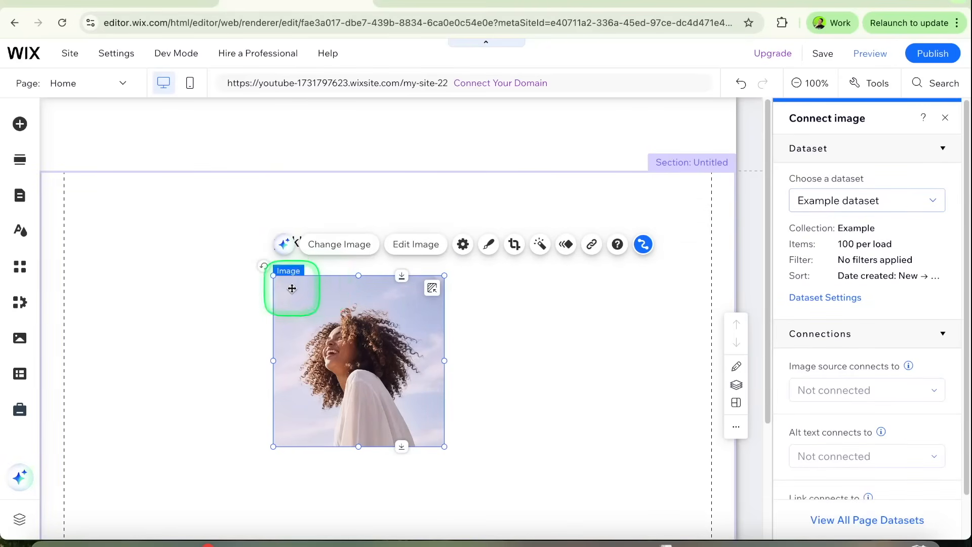
left_click(649, 246)
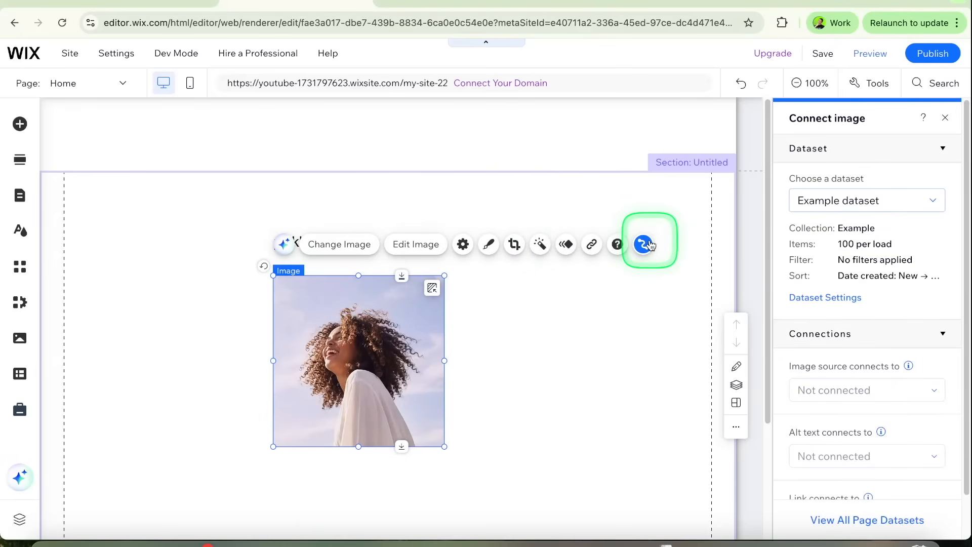
scroll(846, 238, "down", 1)
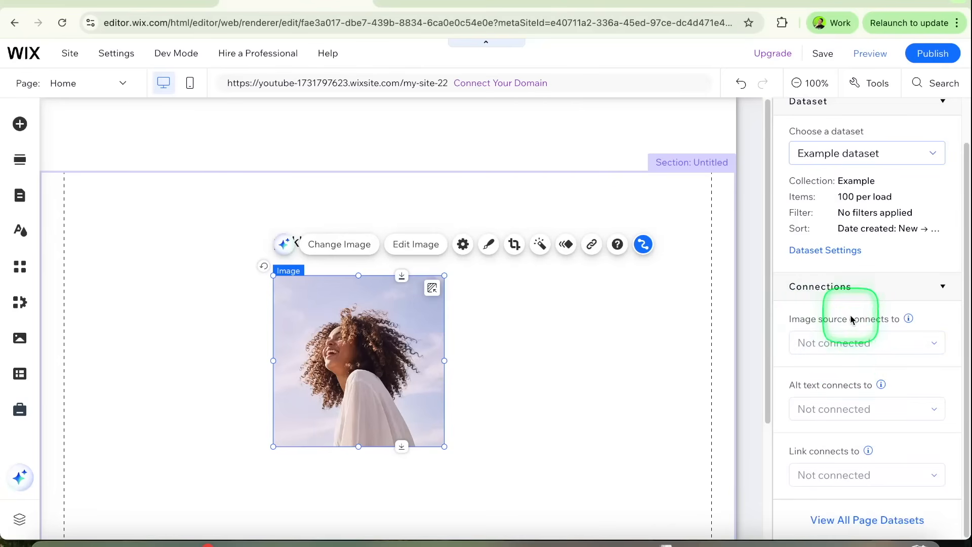
left_click(852, 337)
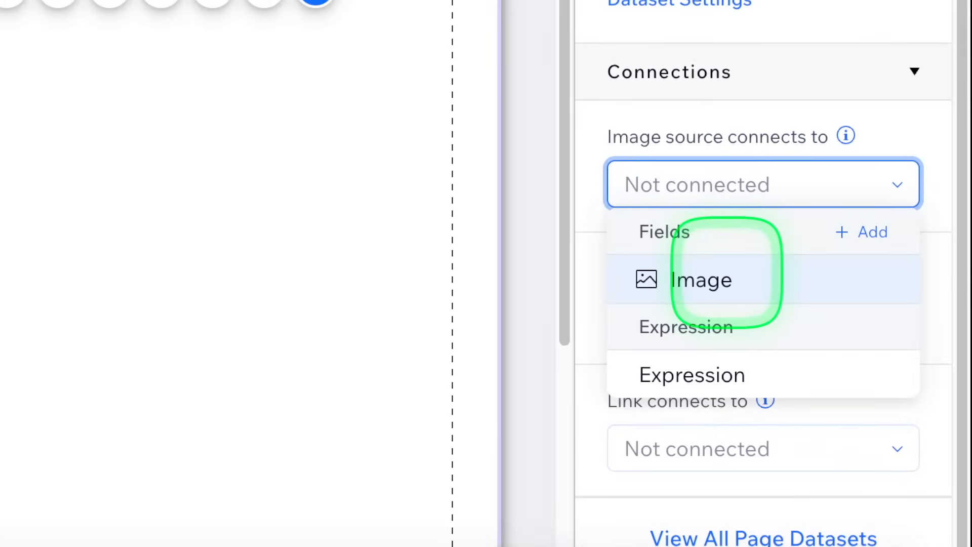
left_click(726, 276)
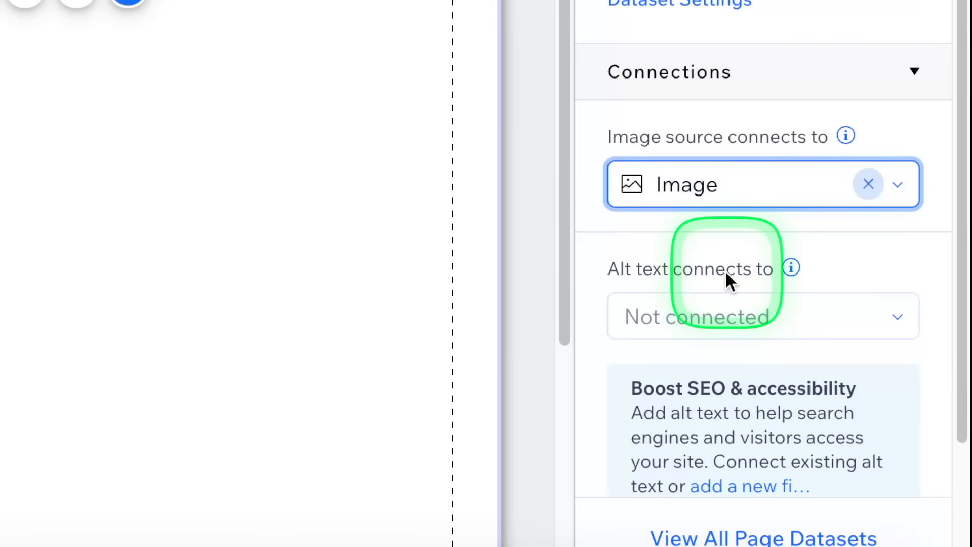
scroll(848, 380, "down", 3)
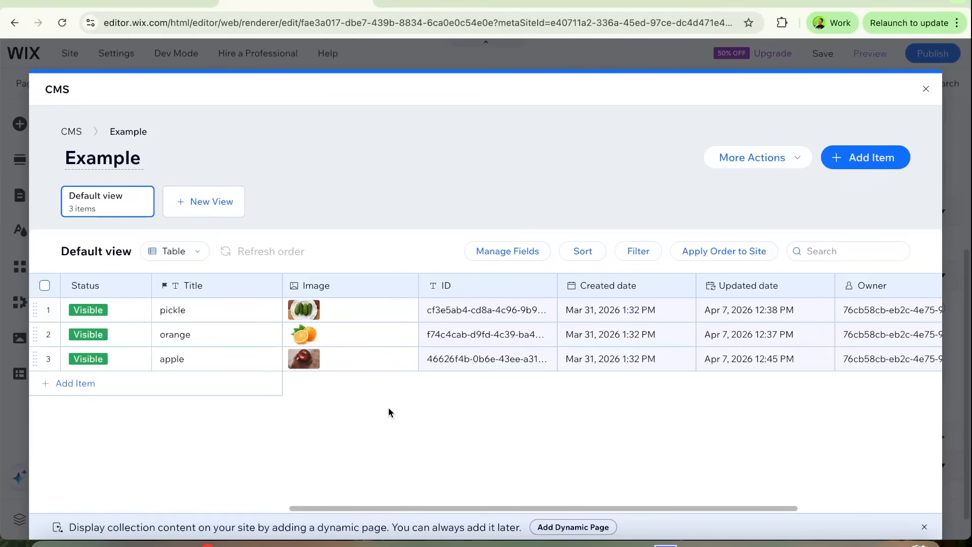
Step: Try a dataset filter that shows only items whose Title is apple
mouse_move(291, 316)
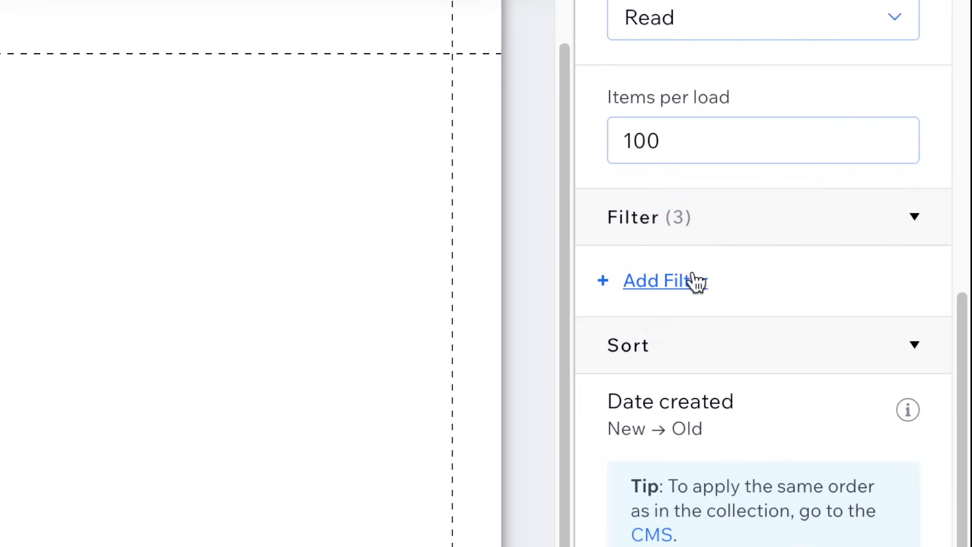
left_click(833, 243)
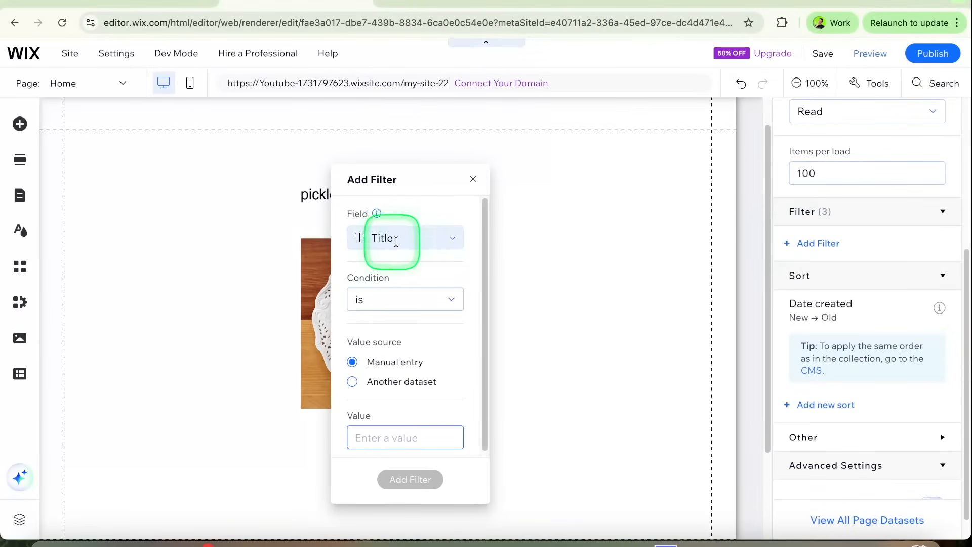
left_click(455, 242)
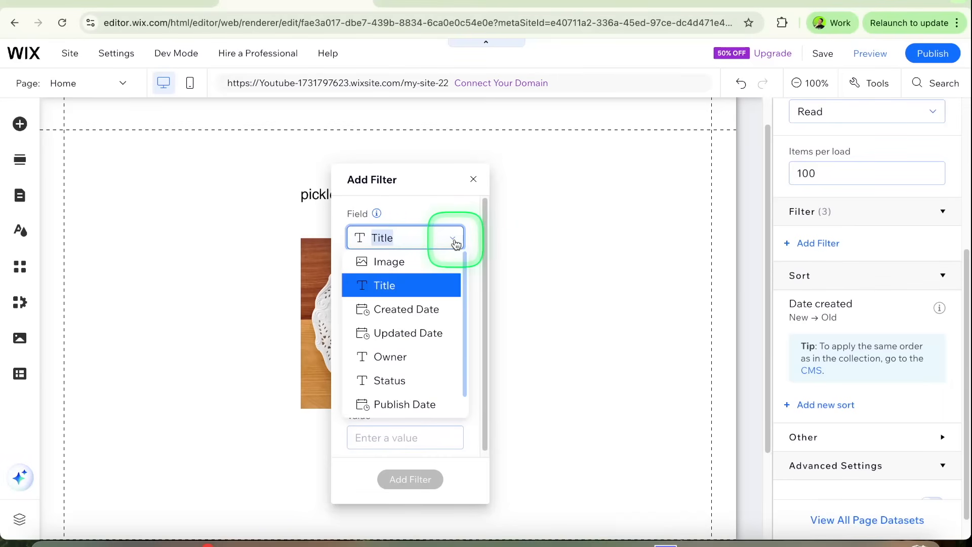
left_click(455, 241)
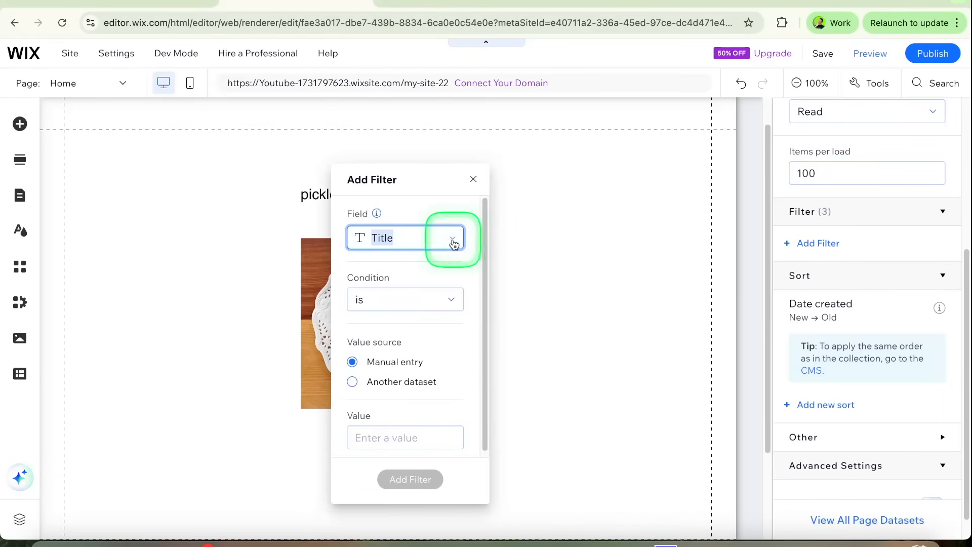
left_click(452, 302)
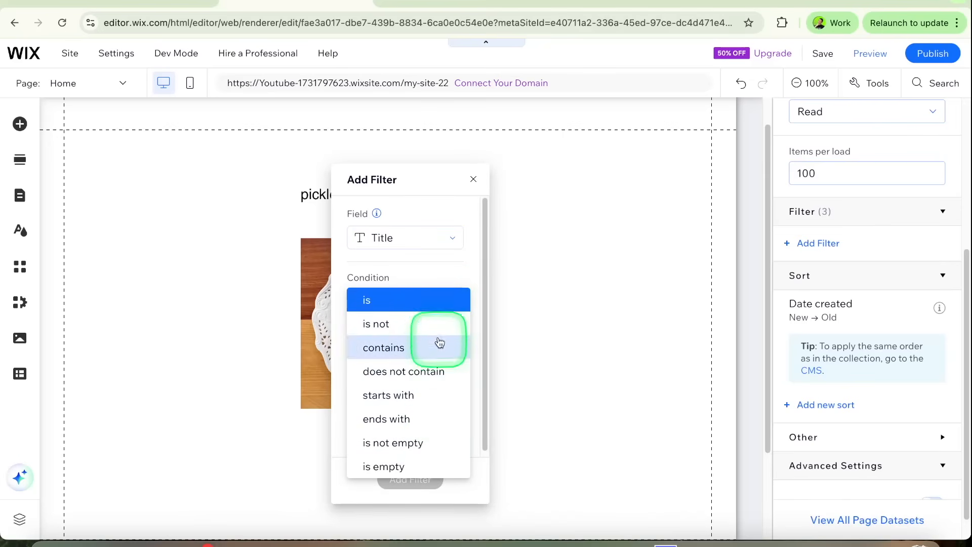
left_click(441, 304)
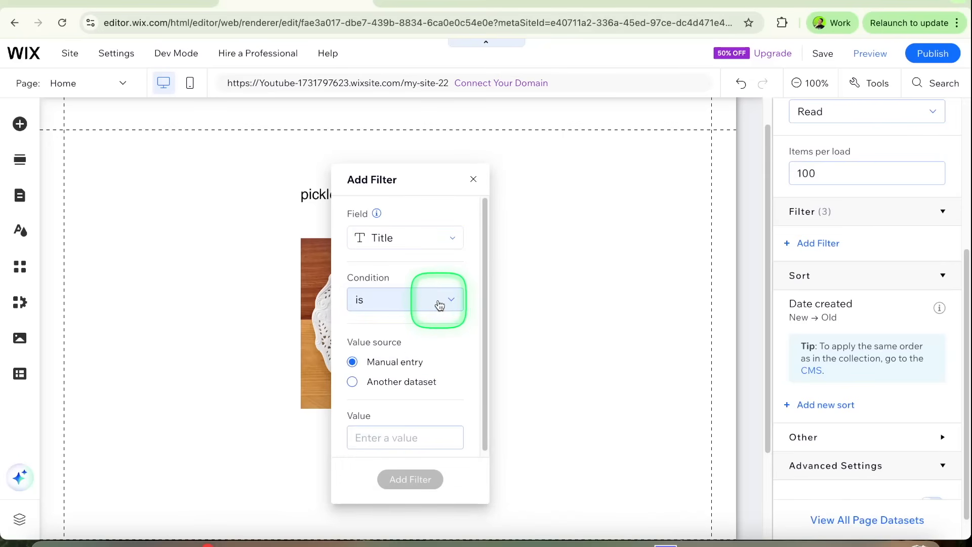
left_click(383, 438)
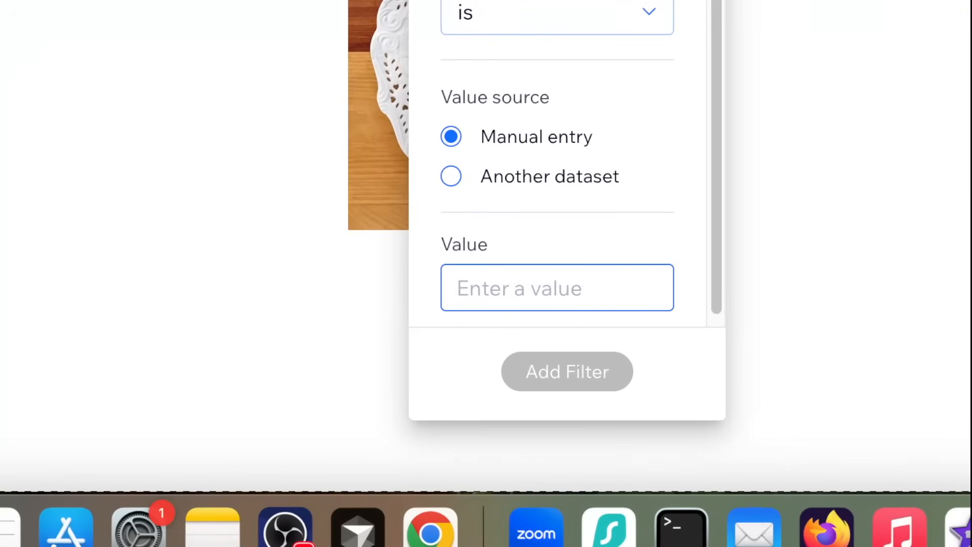
type("apple")
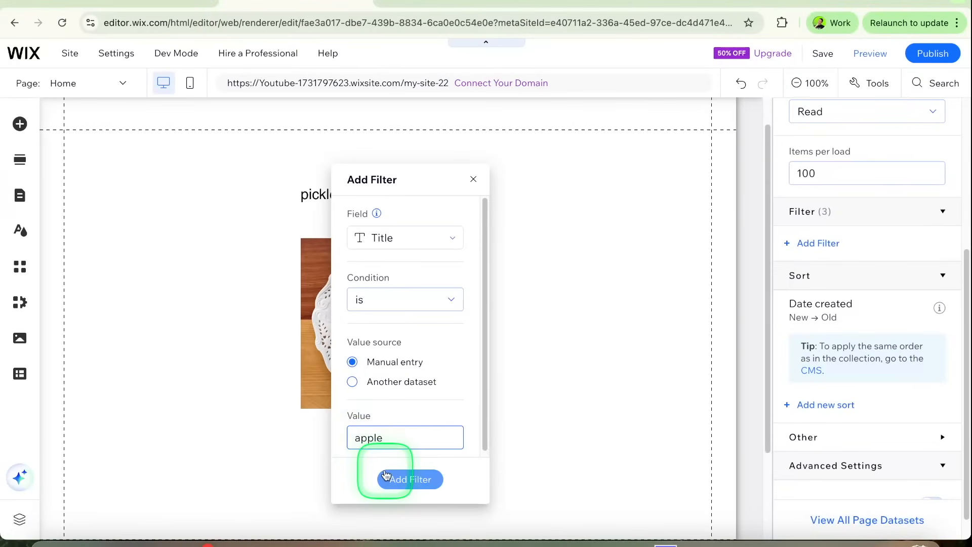
left_click(448, 421)
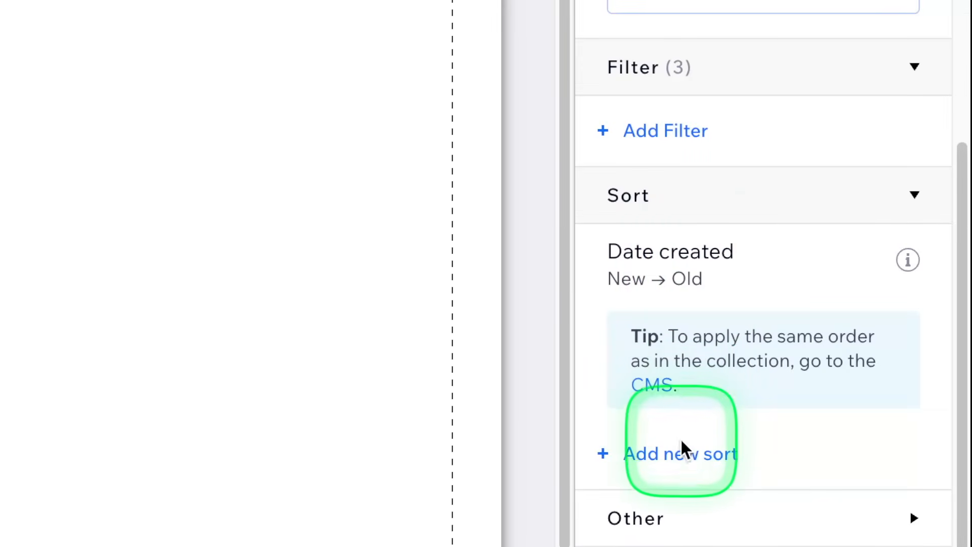
Step: Add a sort to the dataset that orders items by Title from A → Z
left_click(683, 453)
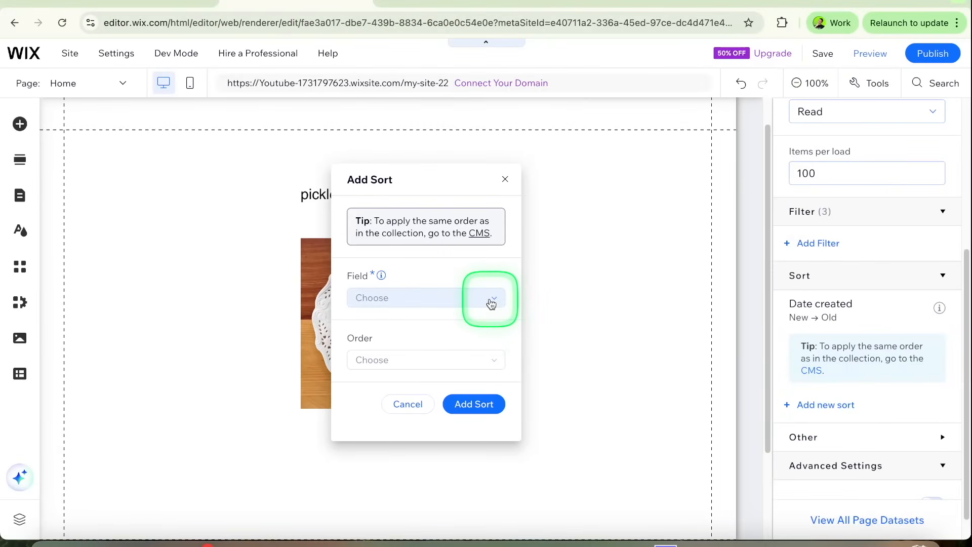
left_click(491, 302)
left_click(414, 321)
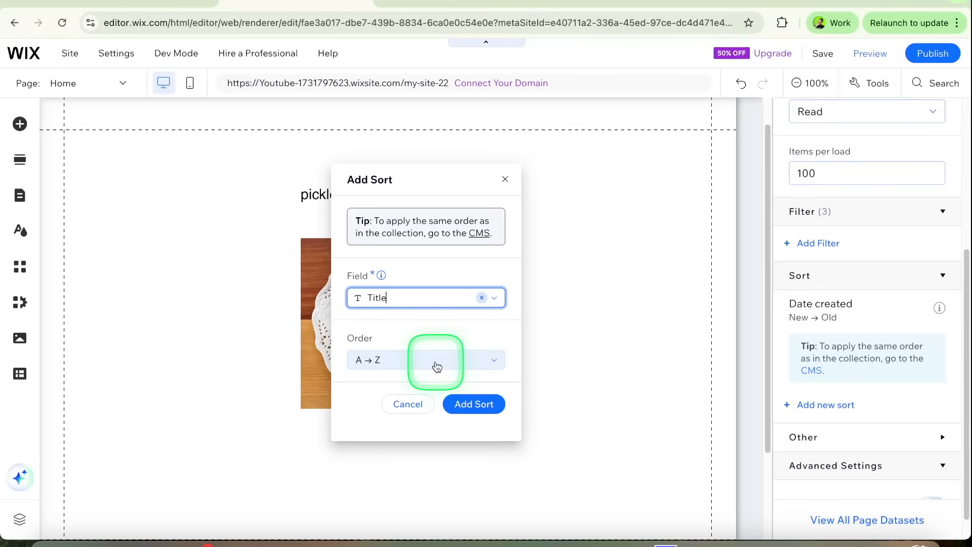
left_click(462, 403)
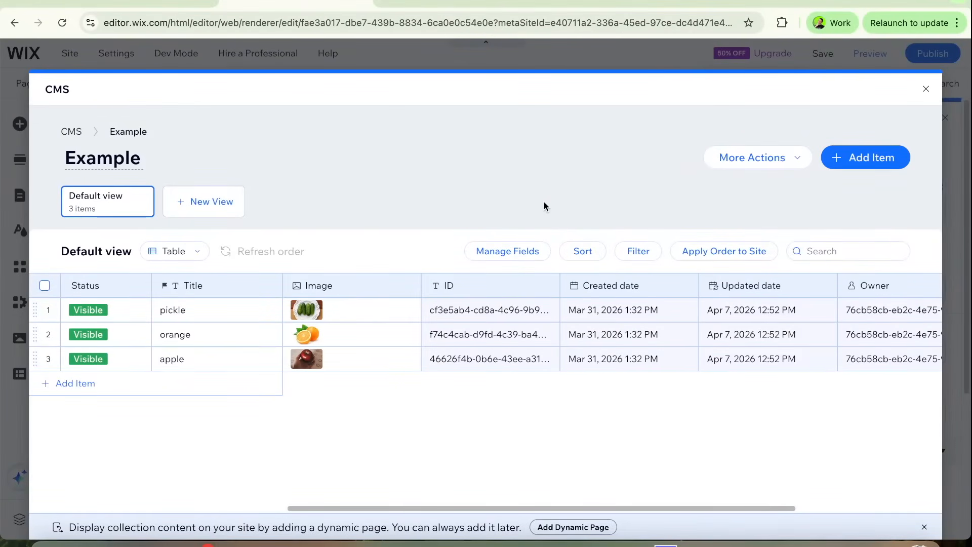
left_click(568, 241)
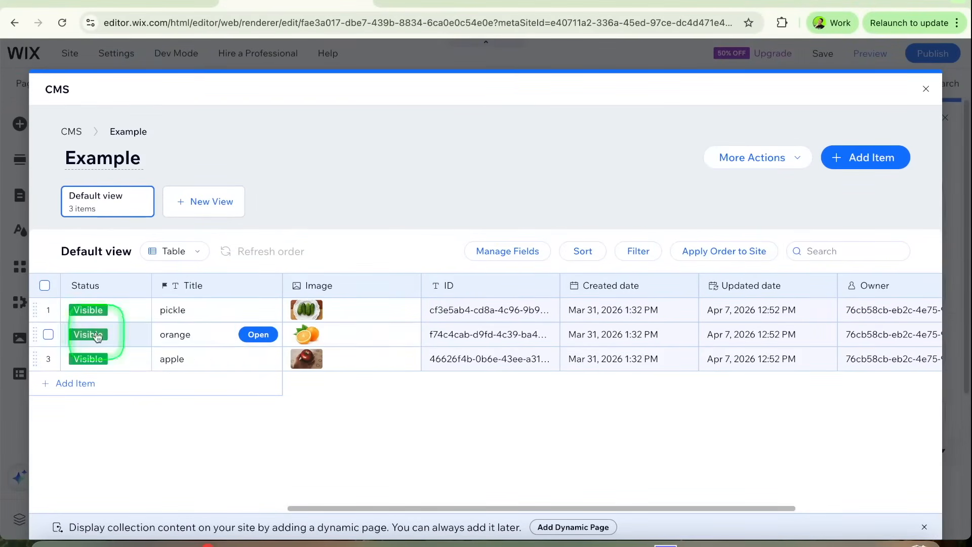
Step: Move the orange item above pickle in the Example collection and show the current item order on the site
left_click_drag(35, 335, 37, 309)
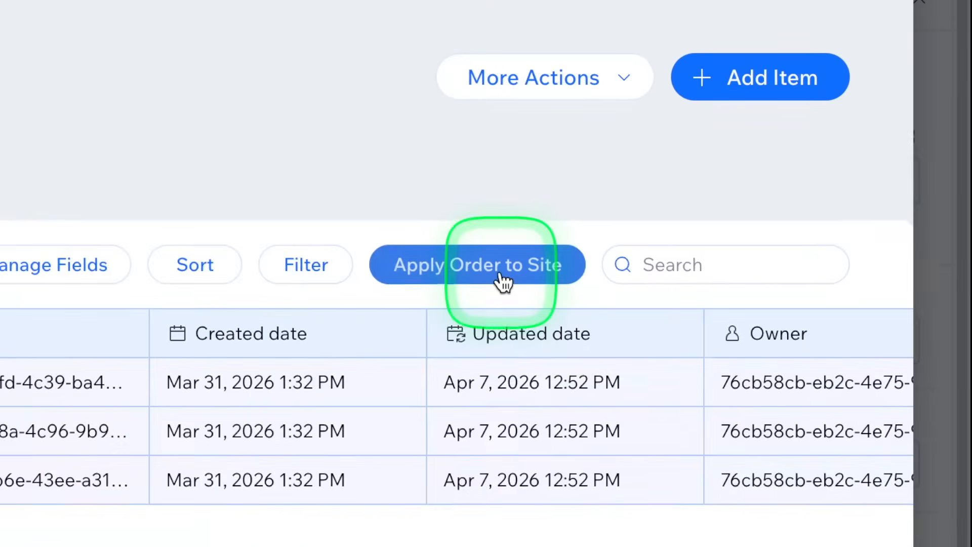
left_click(502, 281)
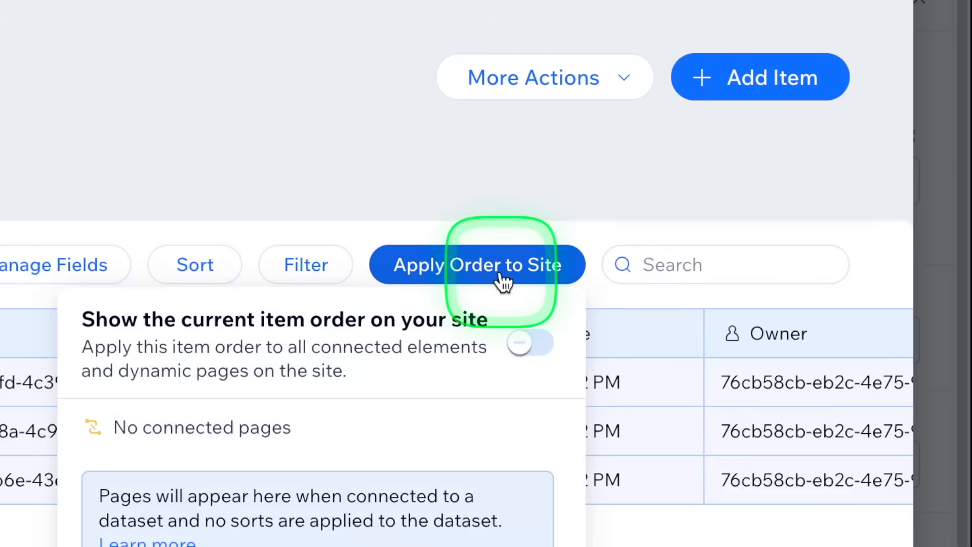
left_click(520, 344)
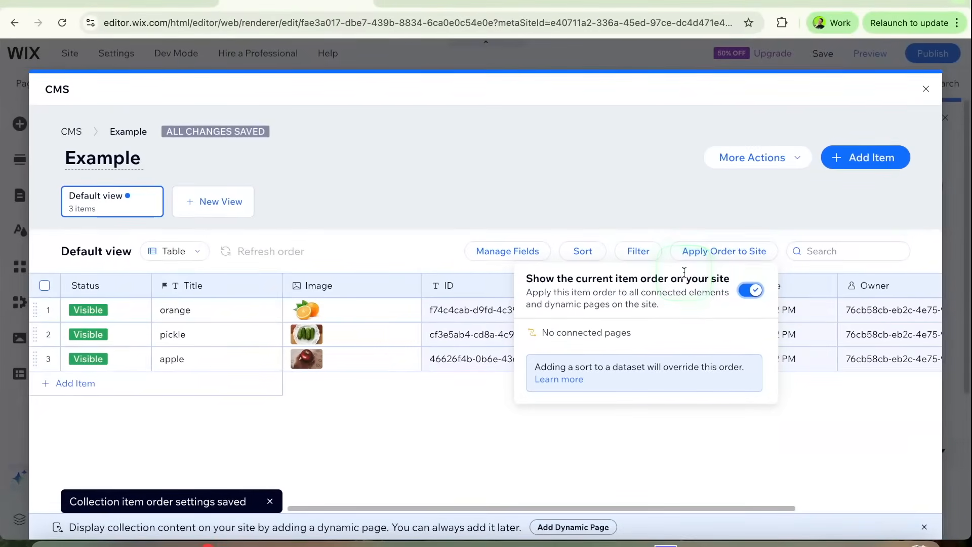
left_click(927, 90)
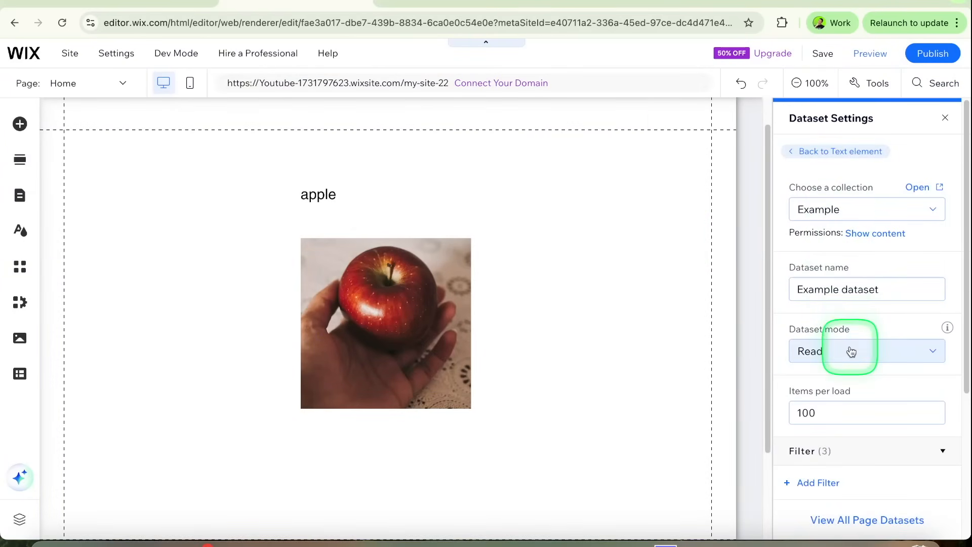
Step: Remove the Title sort from Example dataset so that it follows the collection order
scroll(851, 347, "down", 3)
left_click(937, 387)
left_click(917, 406)
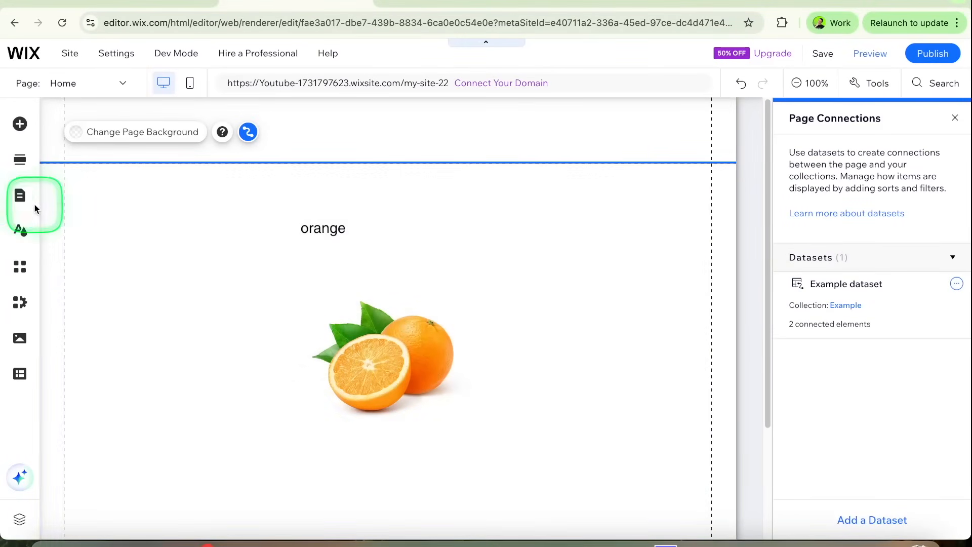
Step: Switch to New Page and look at which datasets are connected to it
left_click(63, 283)
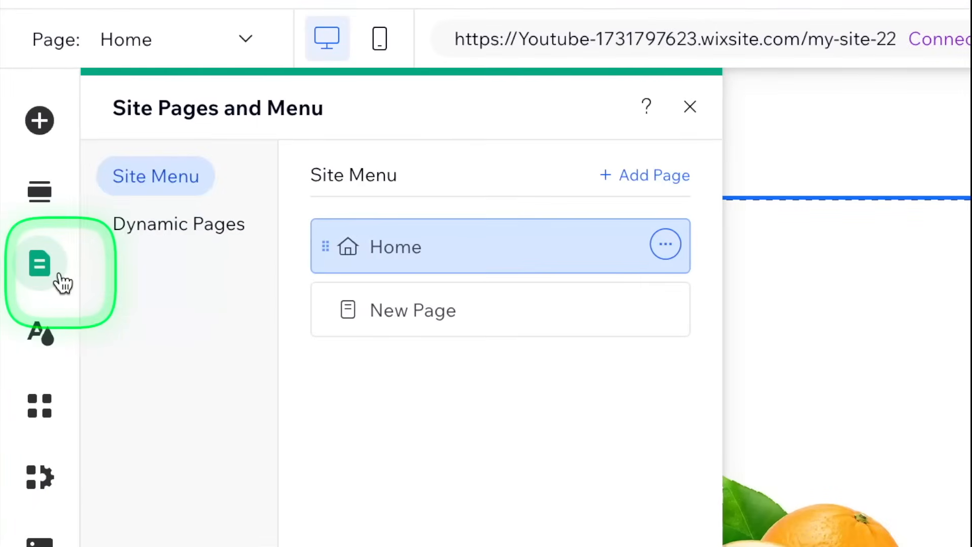
left_click(215, 219)
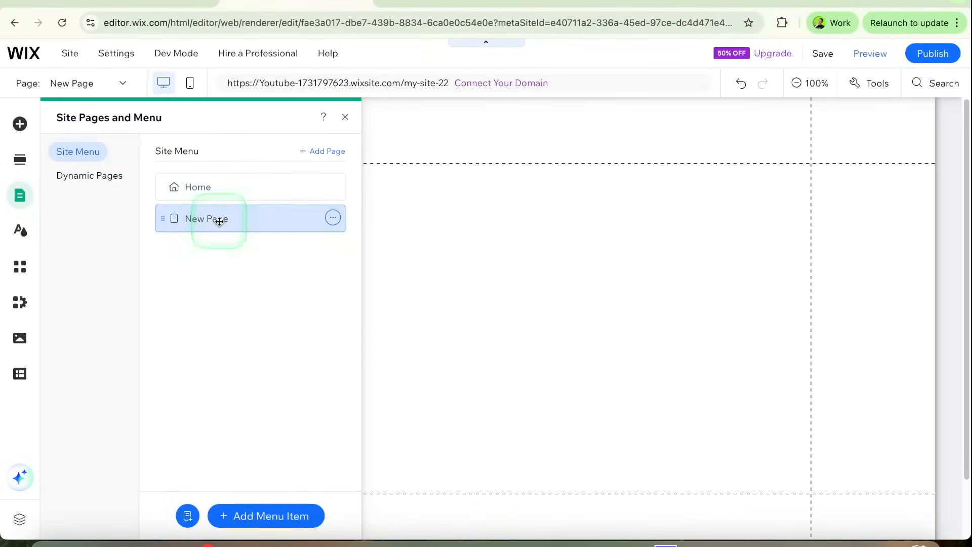
left_click(345, 117)
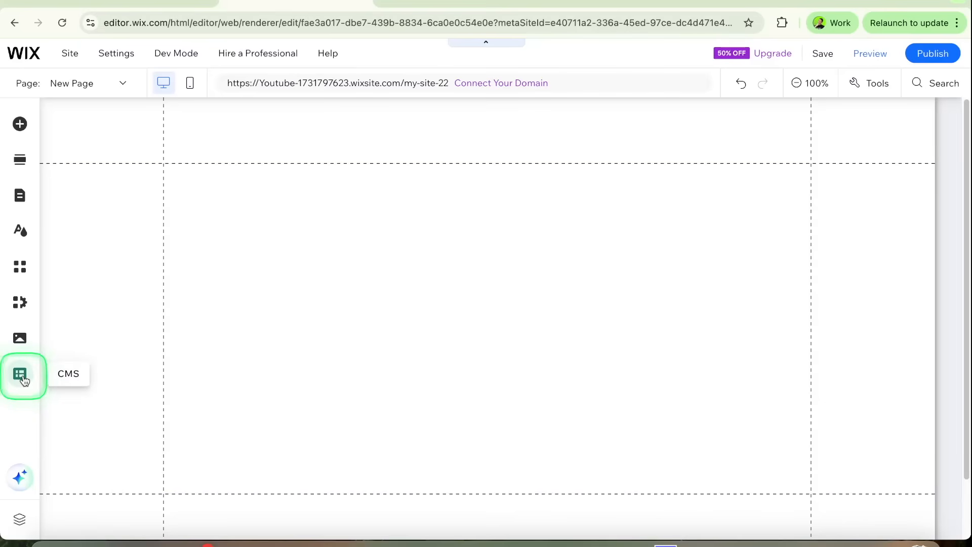
left_click(21, 376)
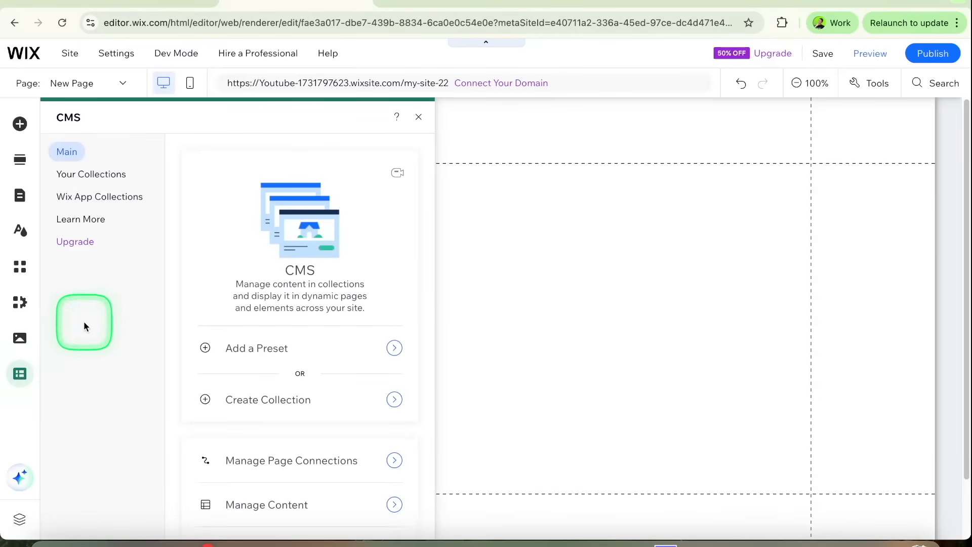
left_click(262, 460)
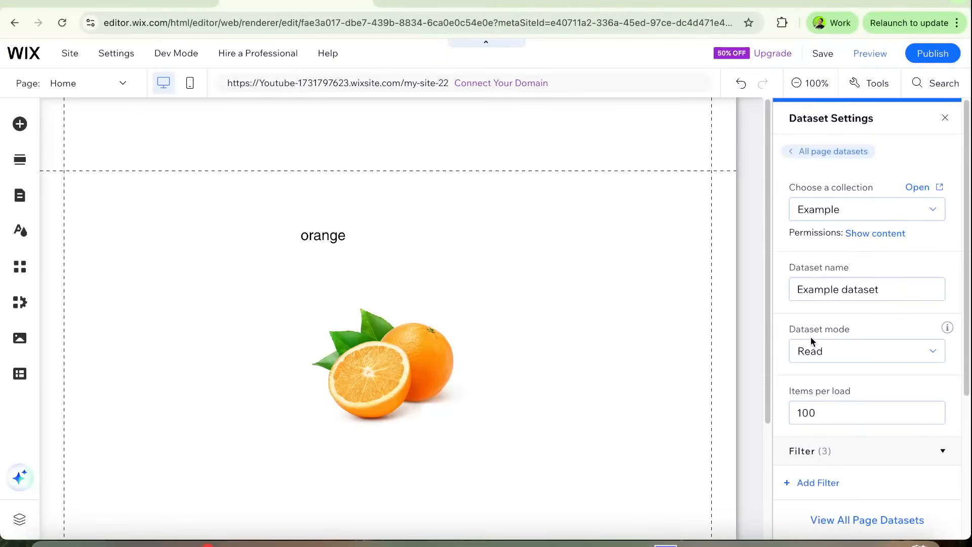
Step: Try making Example dataset on the Home page show on all site pages
scroll(864, 340, "down", 4)
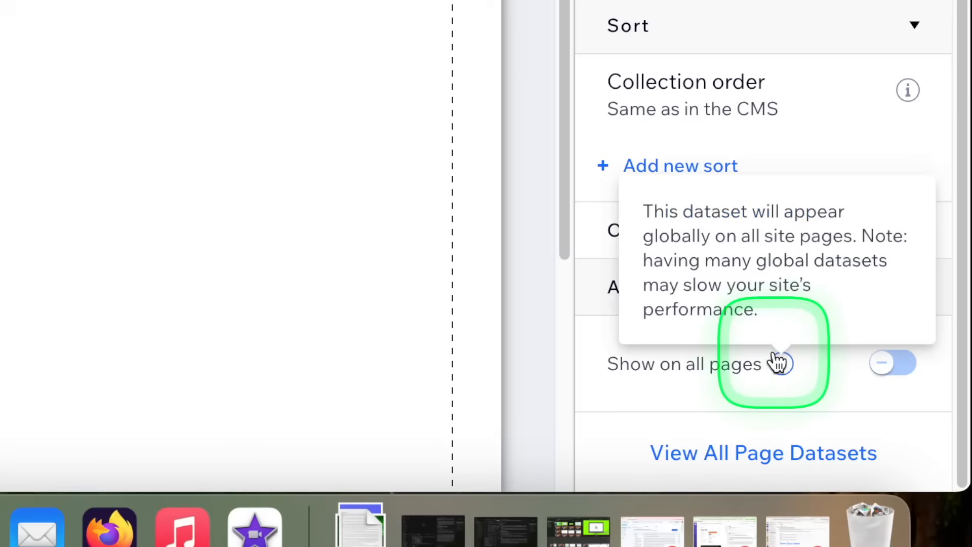
left_click(892, 366)
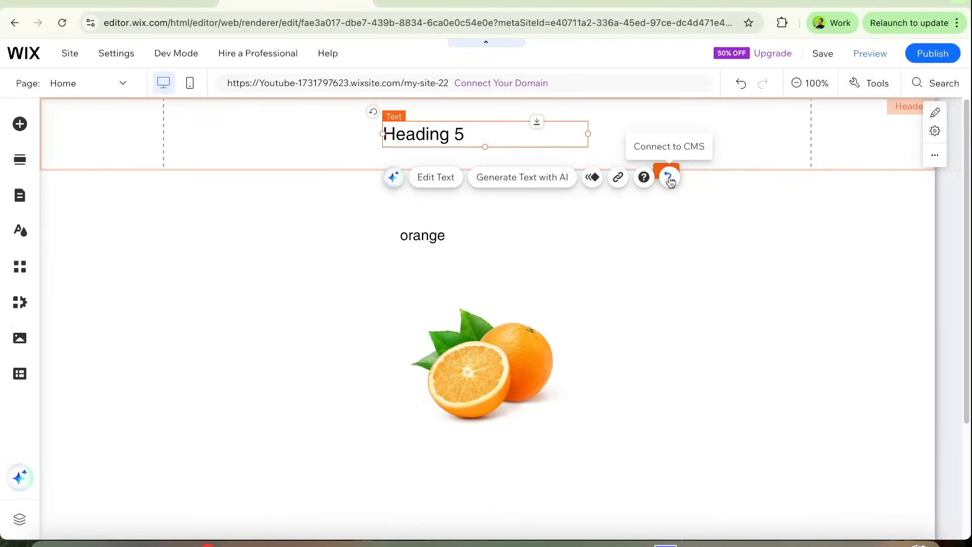
Step: Create a dataset from the Example collection for the Heading 5 text in the header
left_click(669, 179)
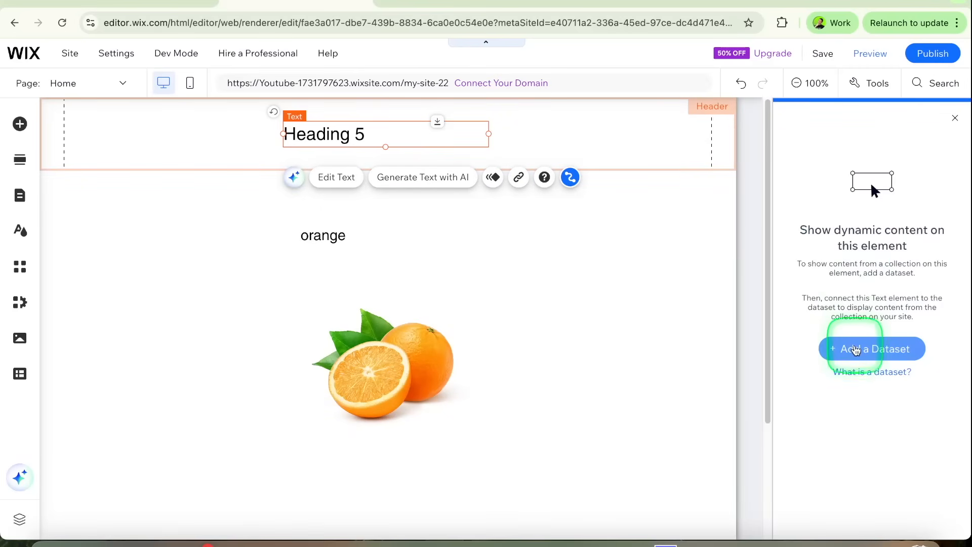
left_click(856, 350)
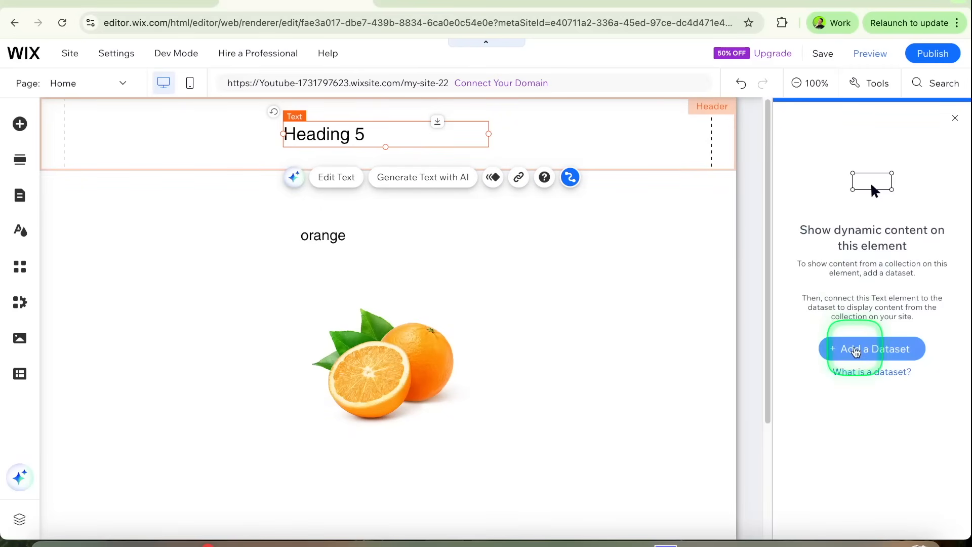
left_click(491, 289)
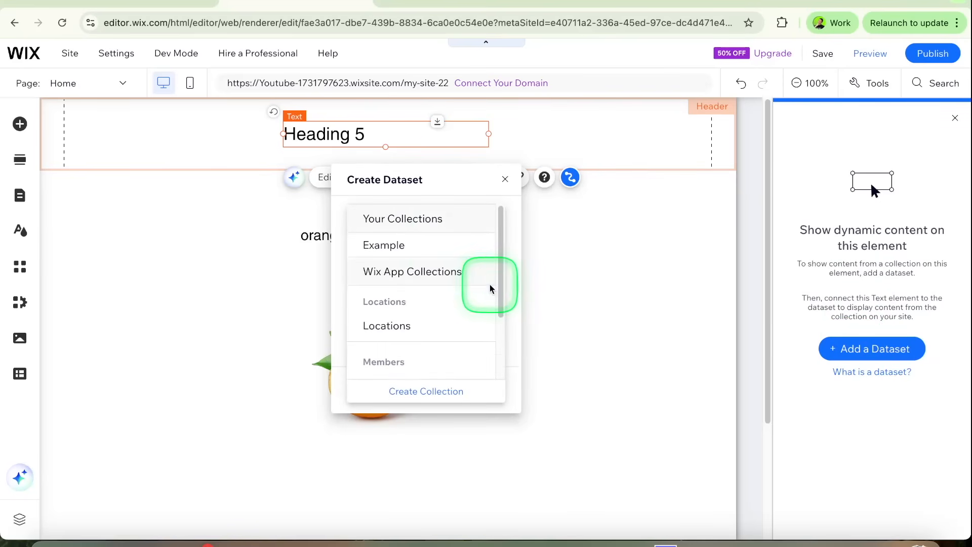
left_click(438, 250)
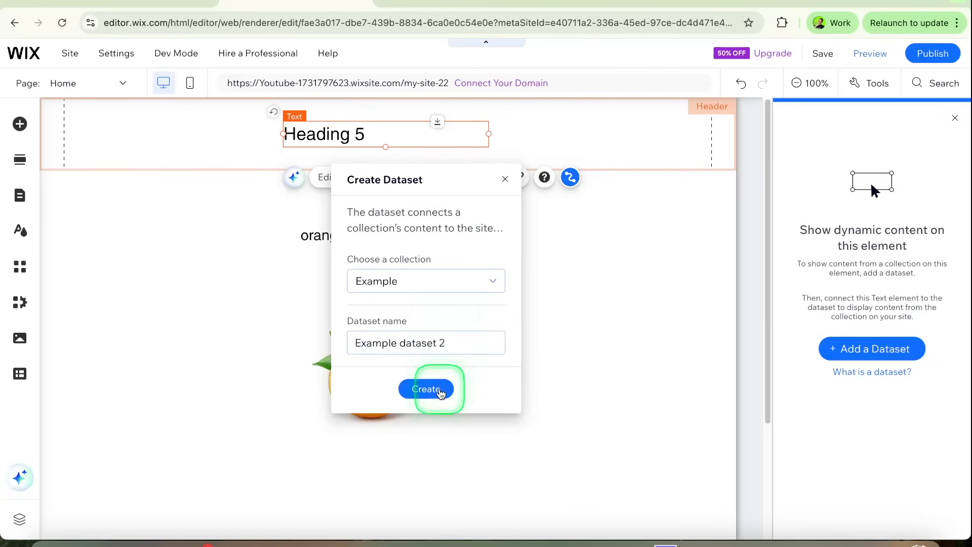
left_click(433, 389)
scroll(856, 369, "down", 1)
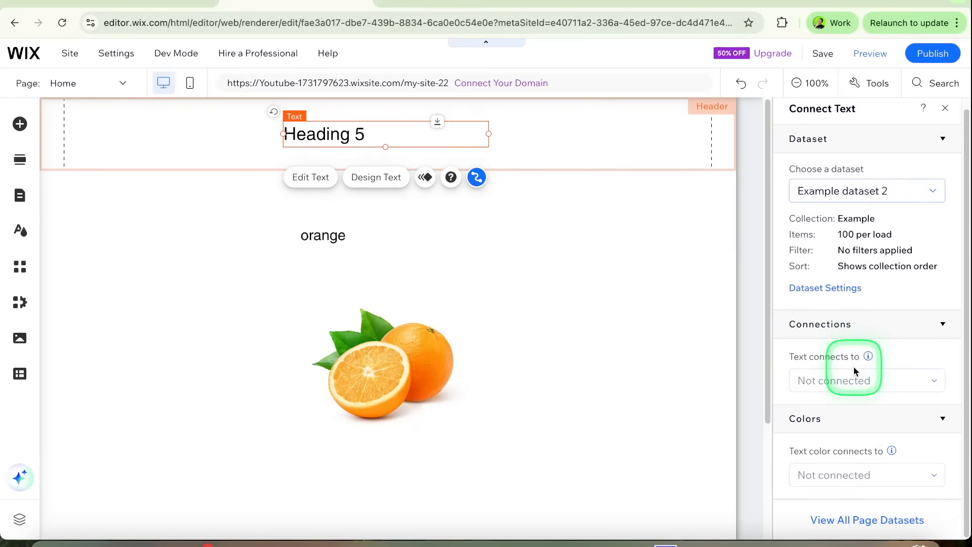
Step: Review the advanced settings of the header text's dataset and view all datasets connected to the page
left_click(847, 289)
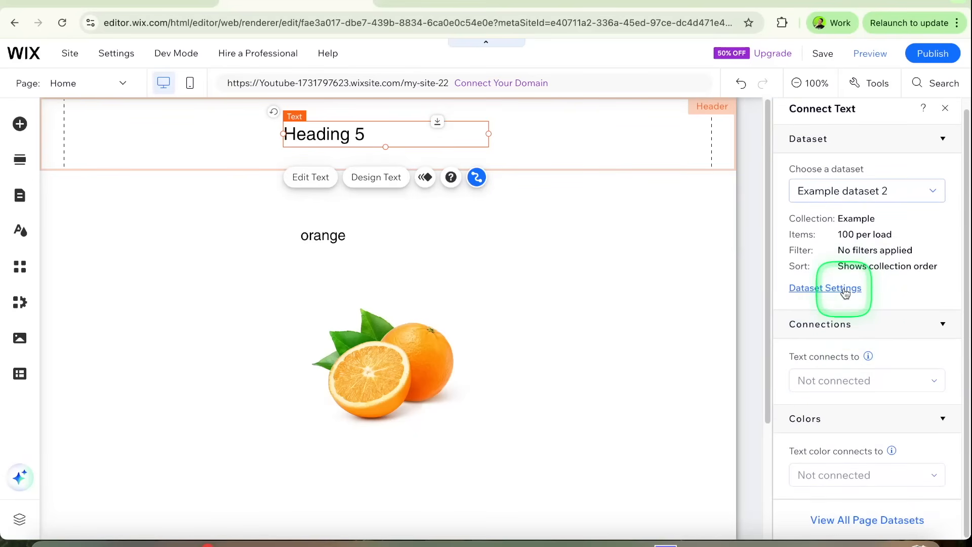
scroll(859, 310, "down", 3)
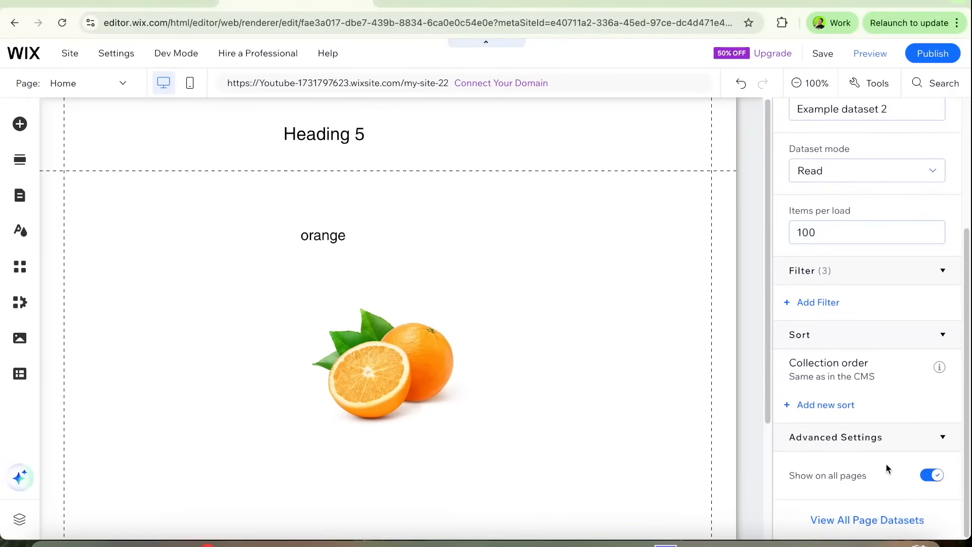
left_click(791, 430)
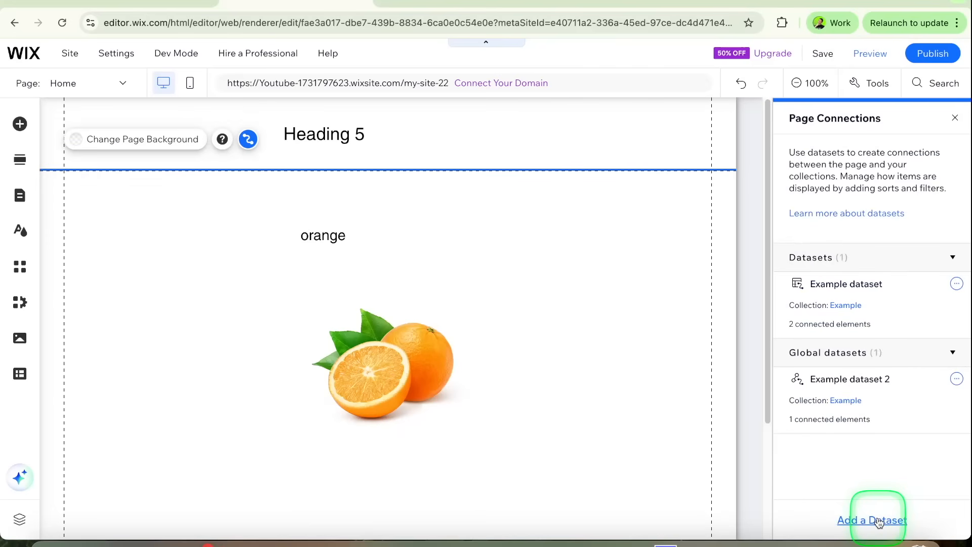
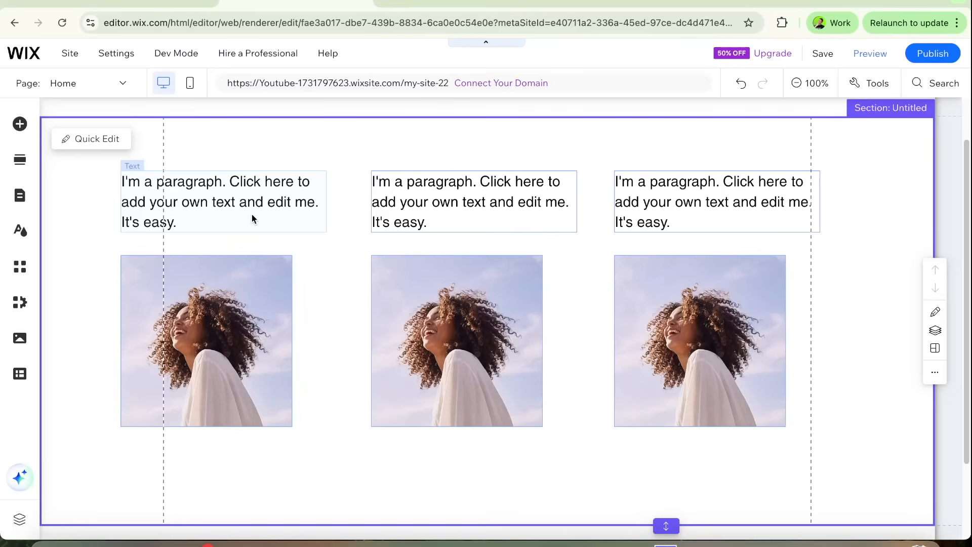
Step: Create a dataset named Example dataset 1 from the Example collection for the first column's paragraph text
left_click(207, 210)
left_click(230, 284)
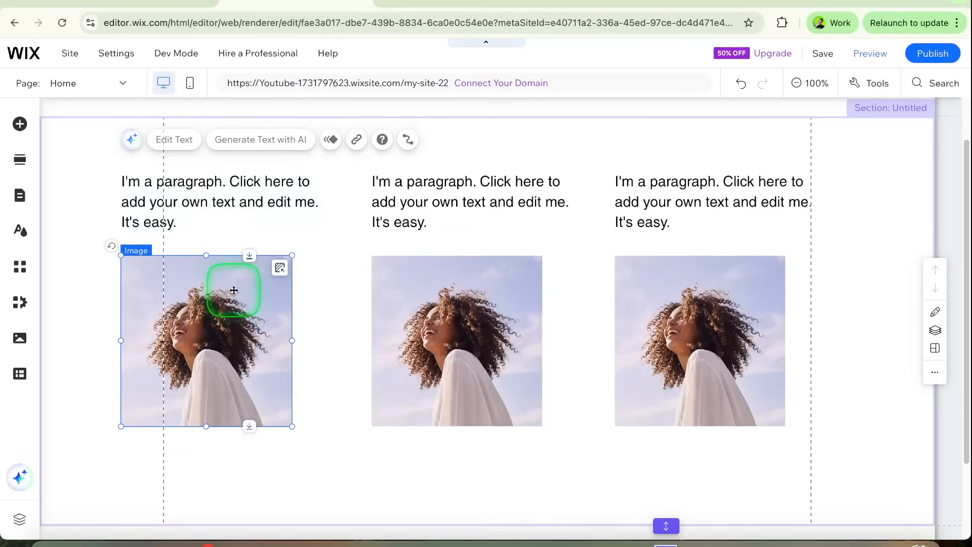
left_click(270, 181)
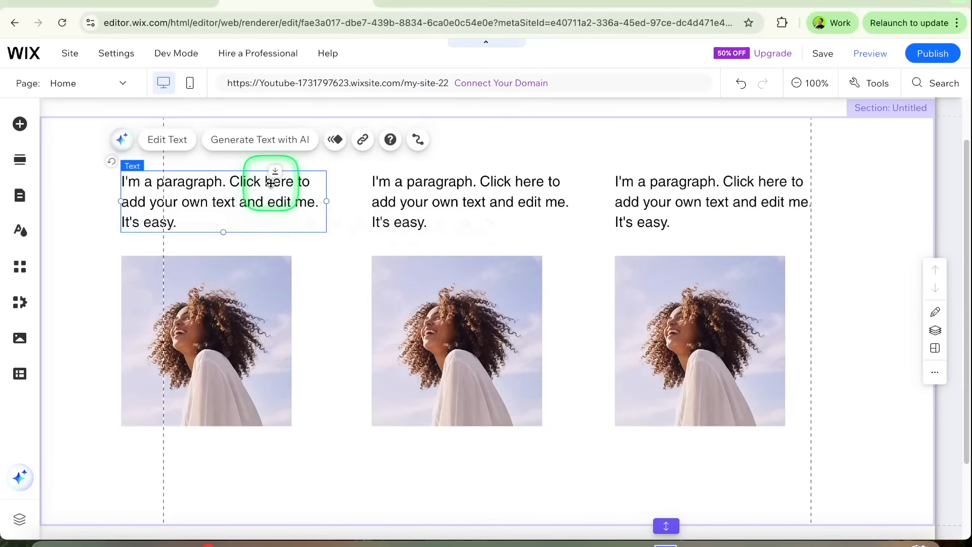
left_click(405, 141)
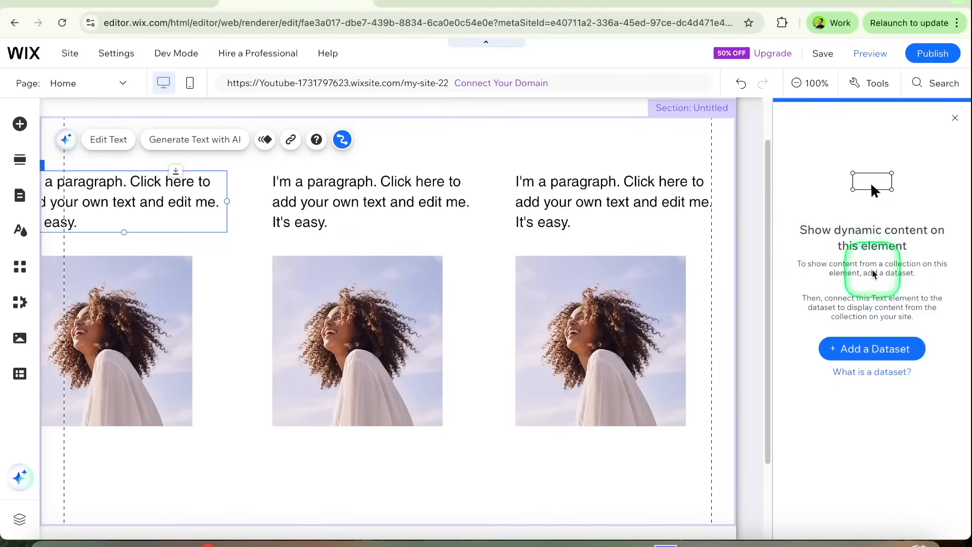
left_click(881, 348)
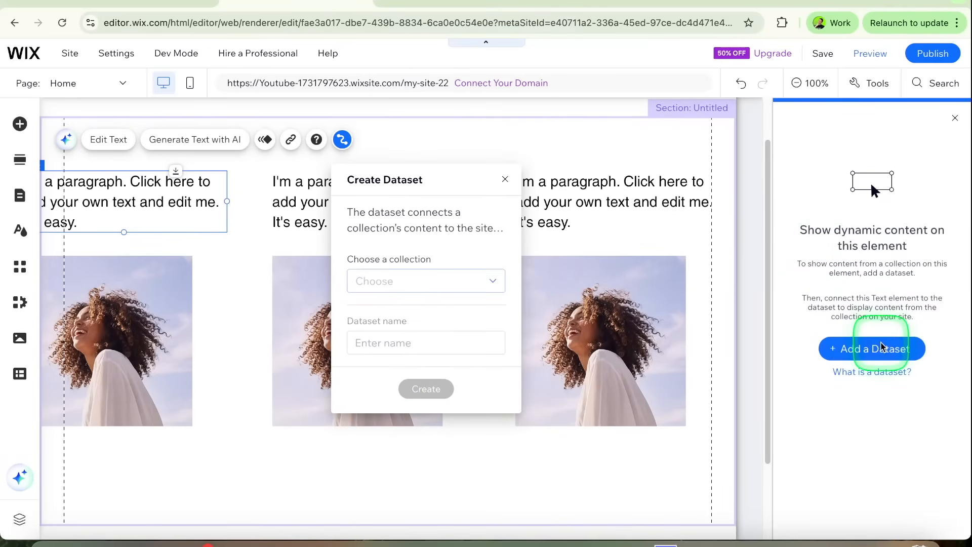
left_click(390, 287)
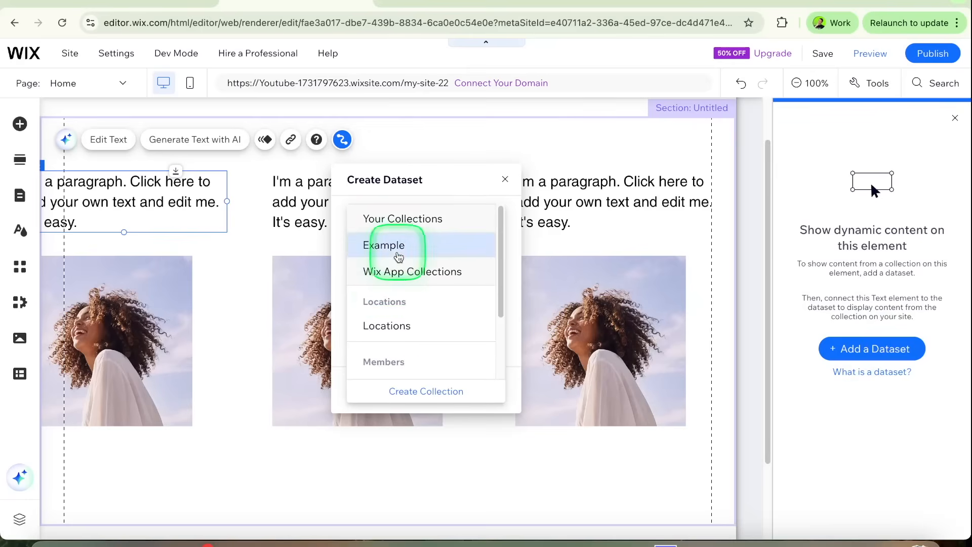
left_click(399, 244)
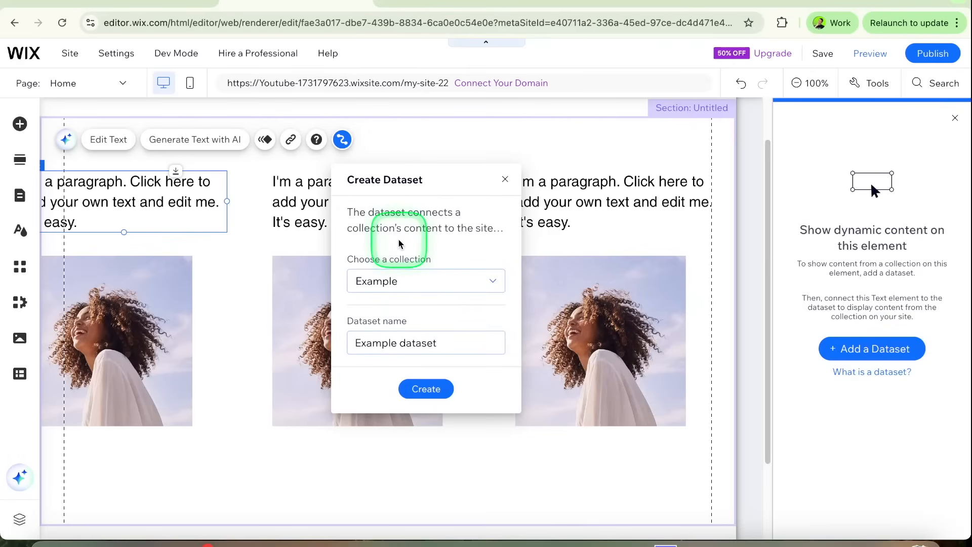
left_click(464, 345)
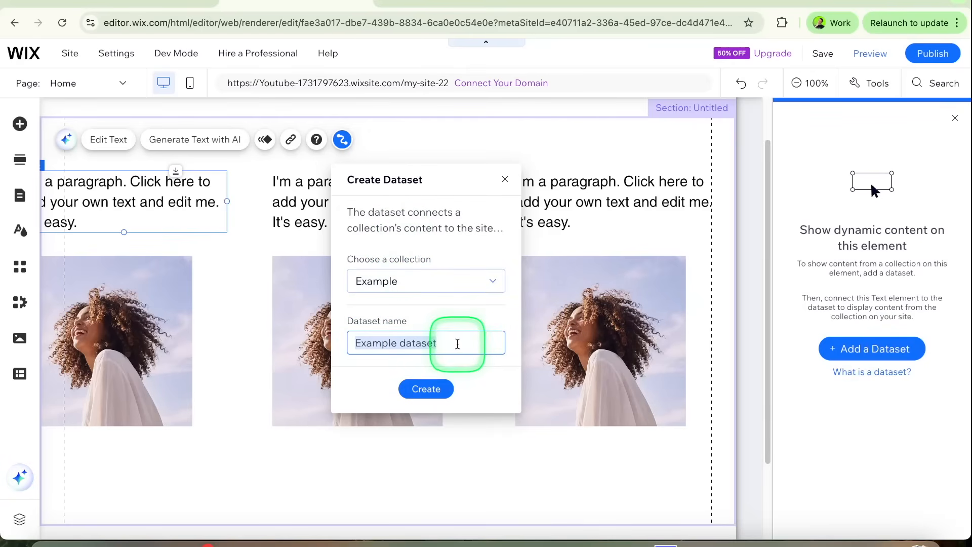
left_click(450, 343)
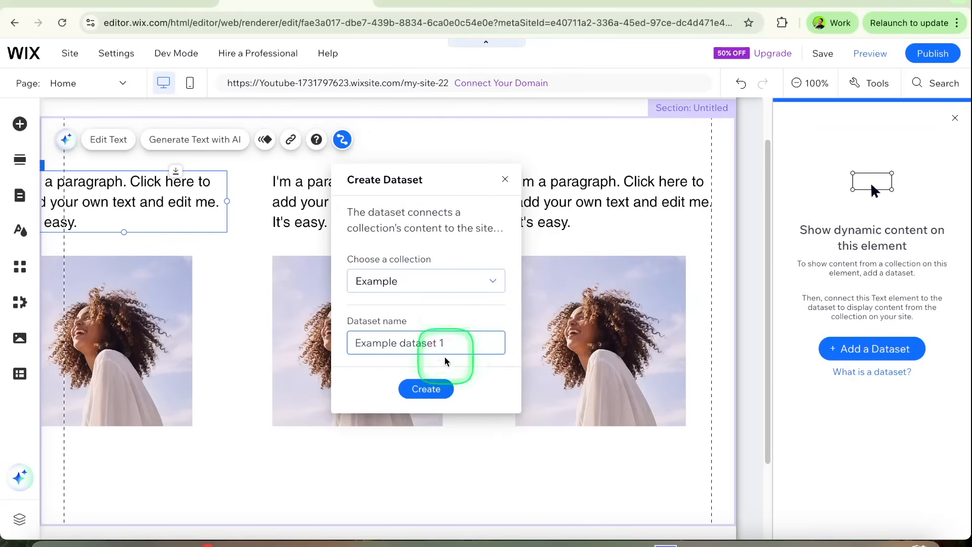
left_click(439, 390)
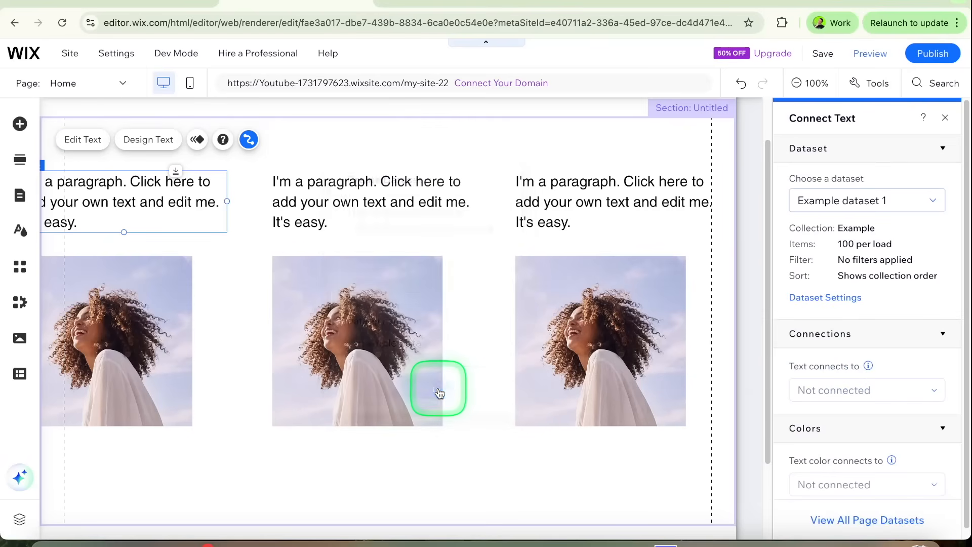
Step: Connect the first column's text to the Title field and its image source to the Image field of Example dataset 1
left_click(824, 391)
left_click(813, 436)
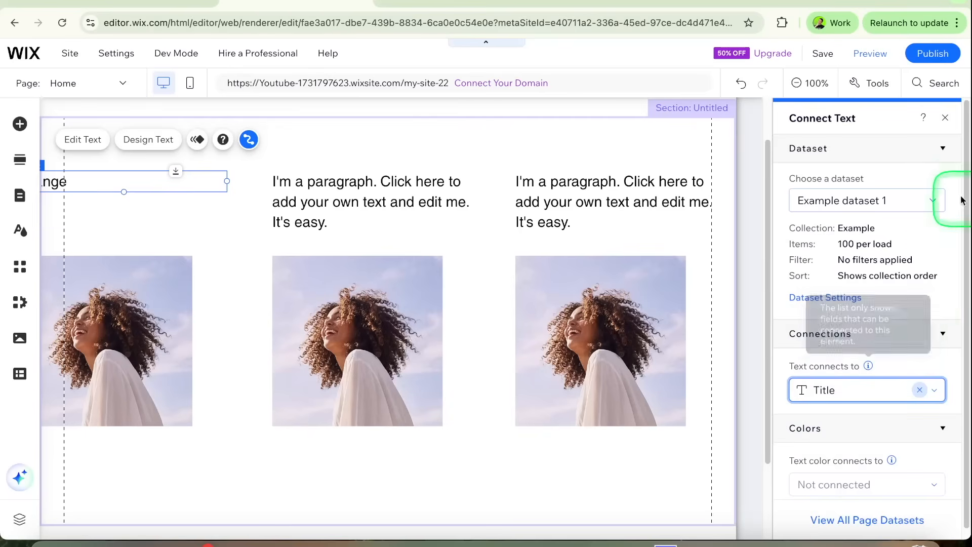
left_click(946, 118)
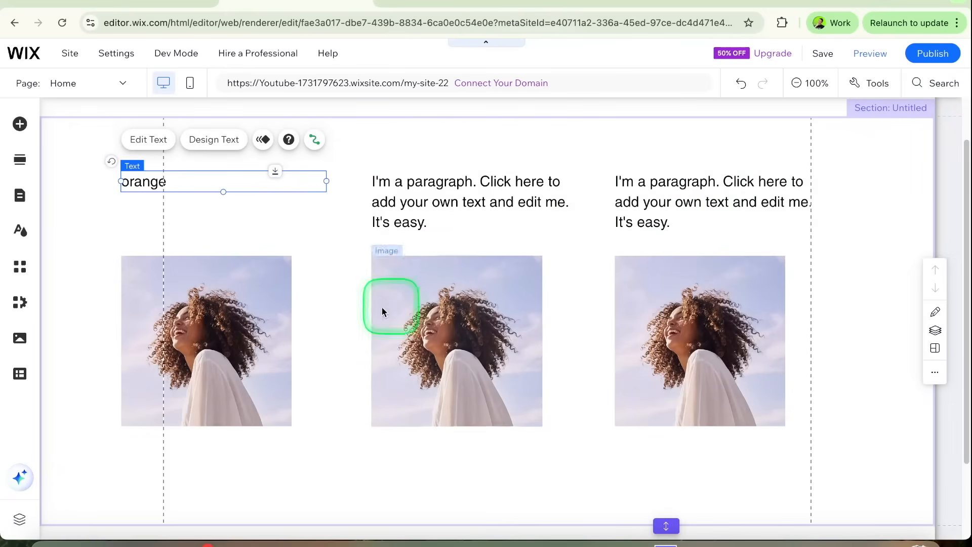
left_click(278, 302)
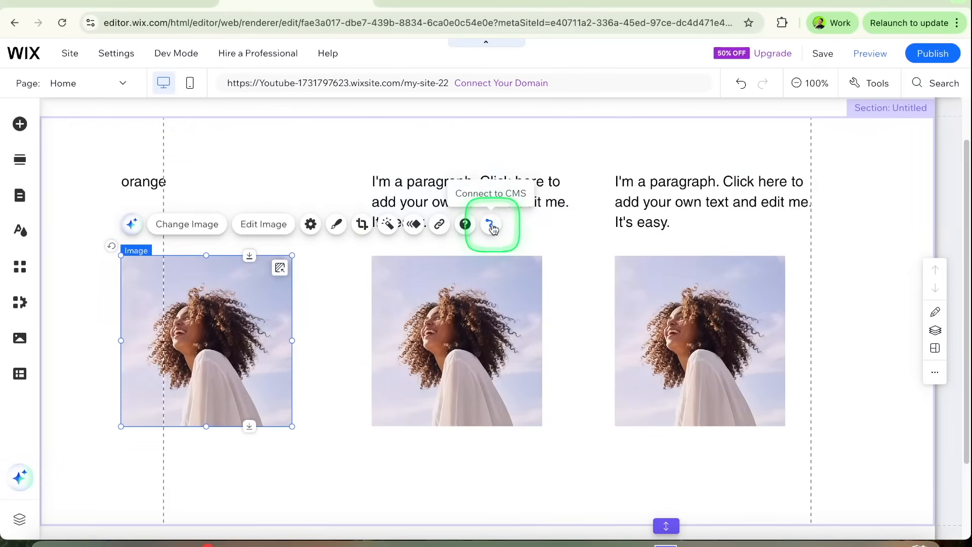
left_click(492, 227)
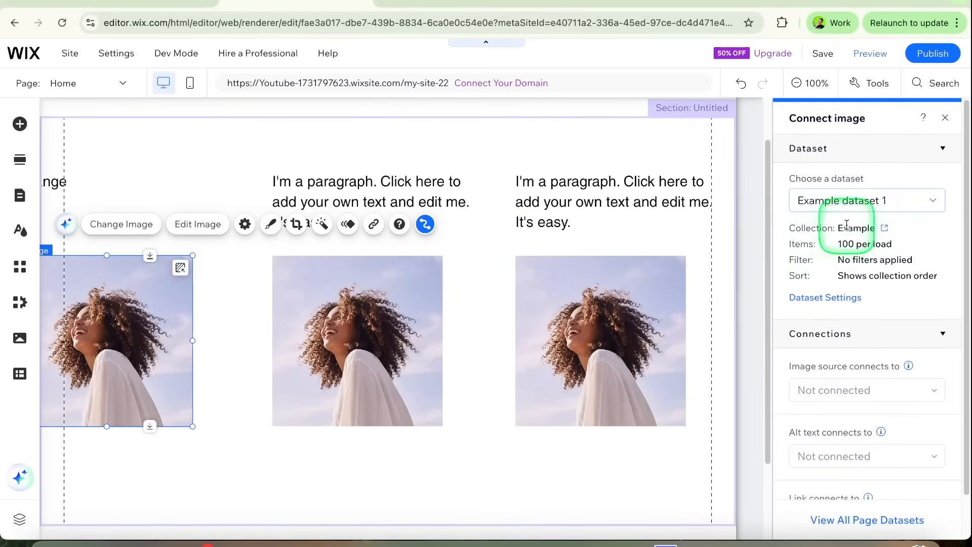
left_click(833, 392)
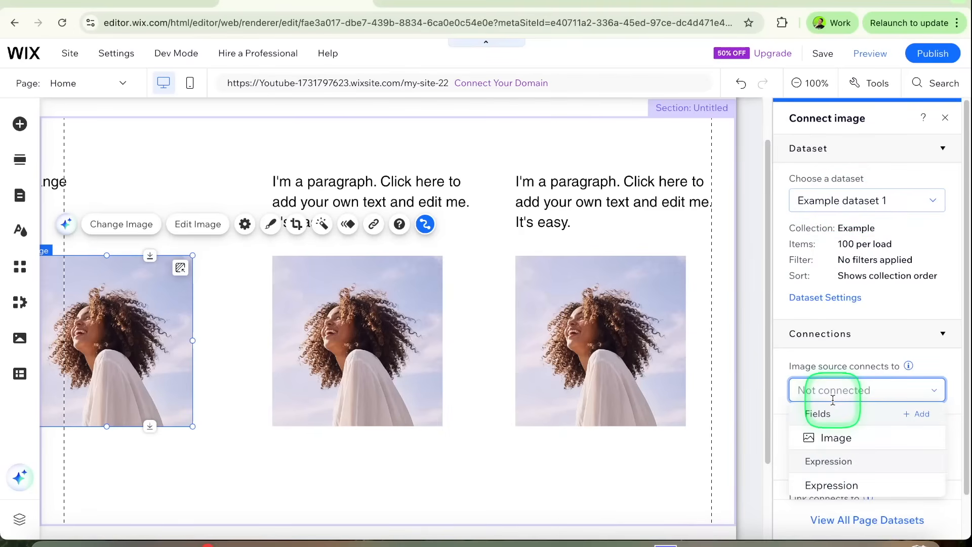
left_click(831, 438)
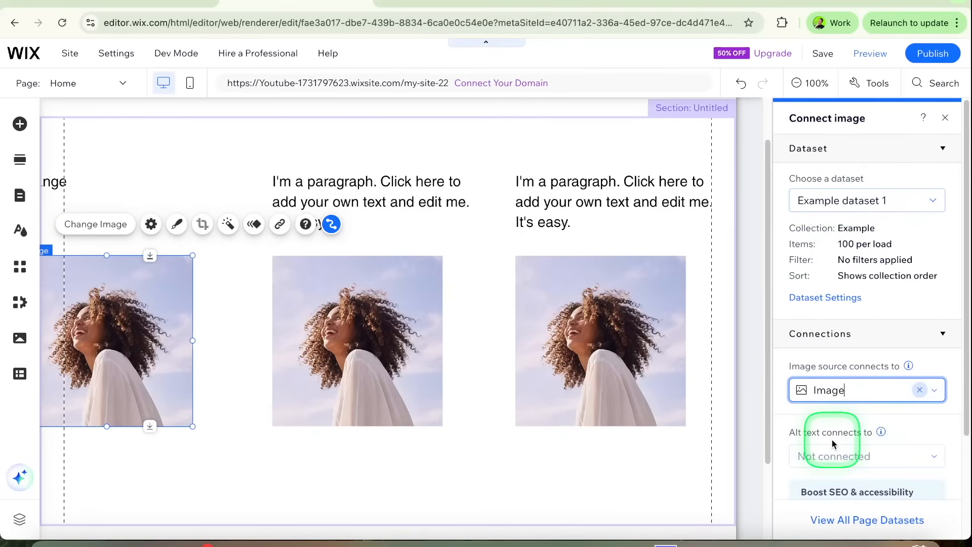
Step: Create a second dataset named Example dataset 2 from the Example collection for the middle column's paragraph text
left_click(464, 190)
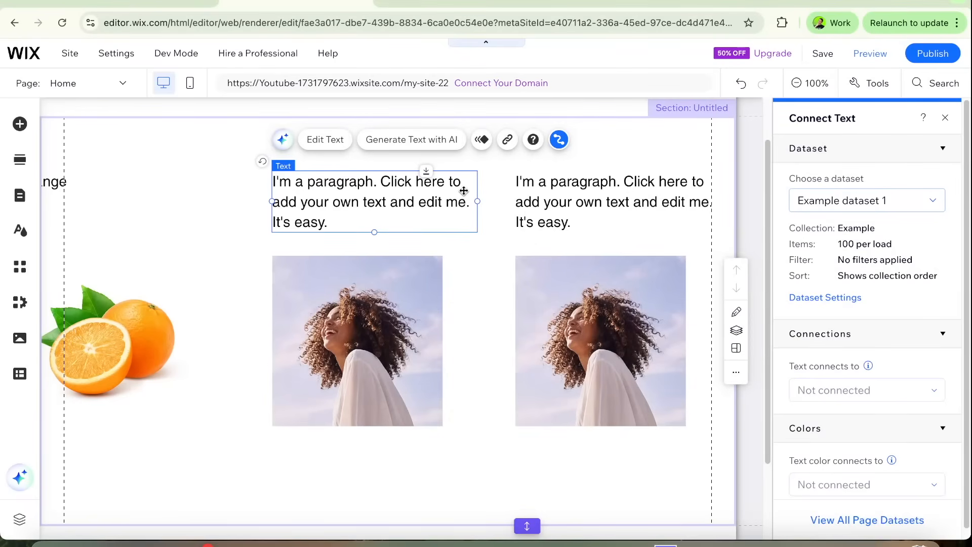
left_click(560, 145)
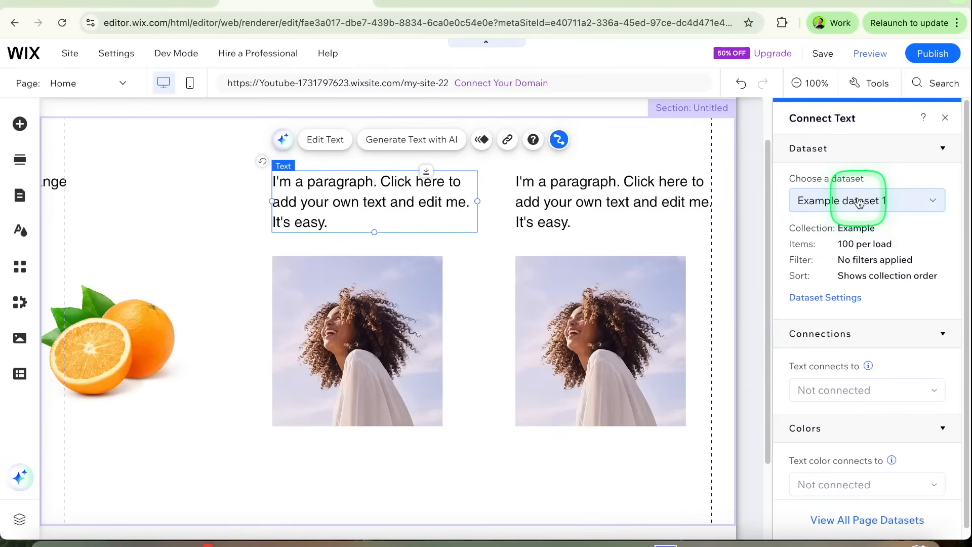
left_click(881, 204)
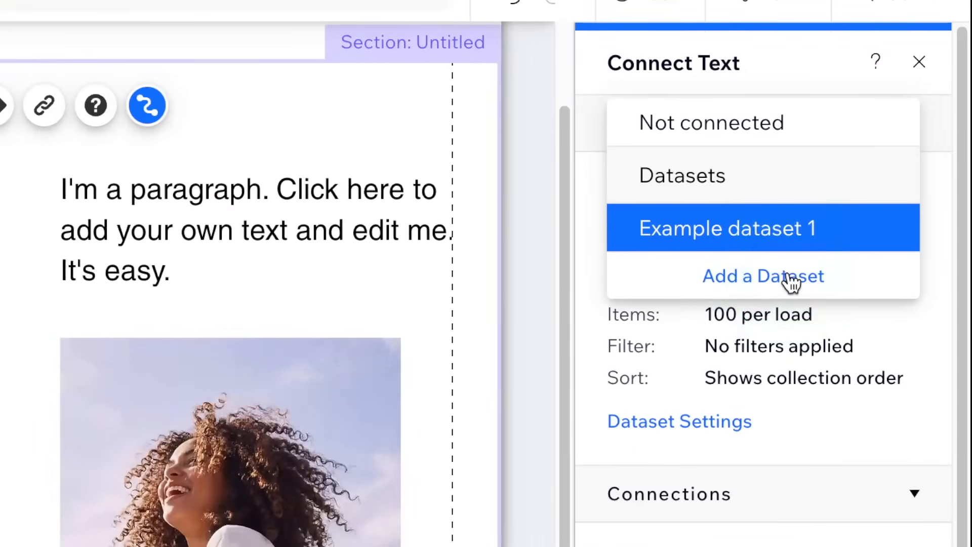
left_click(881, 226)
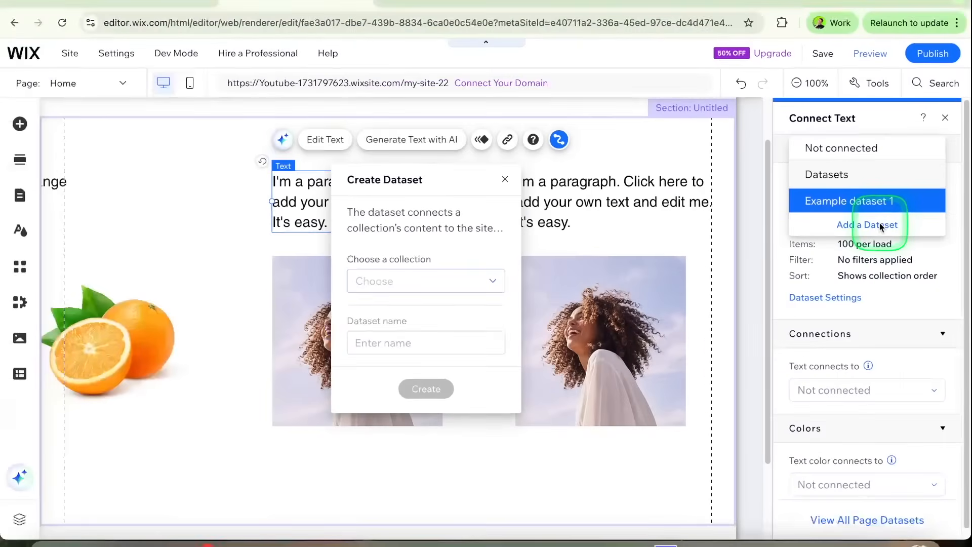
left_click(490, 283)
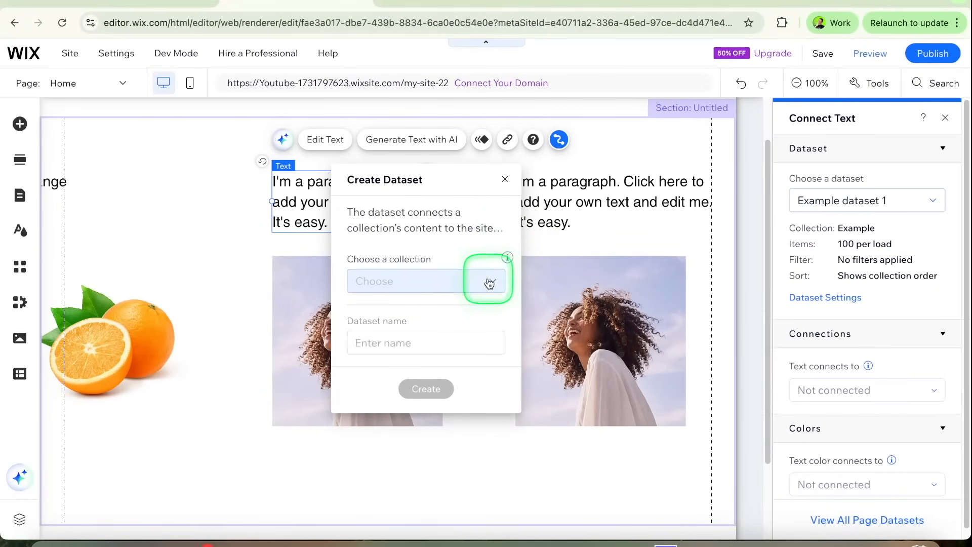
left_click(458, 254)
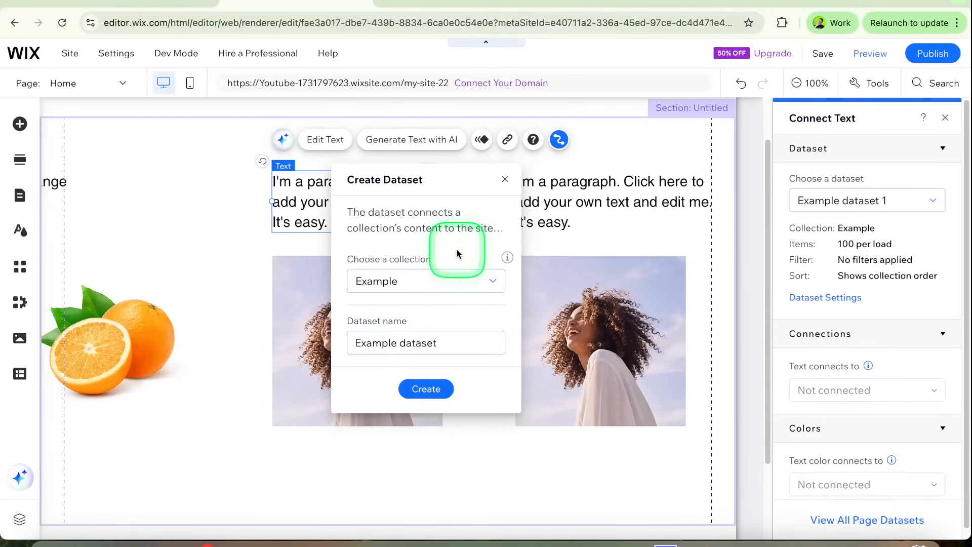
left_click(458, 338)
left_click(457, 338)
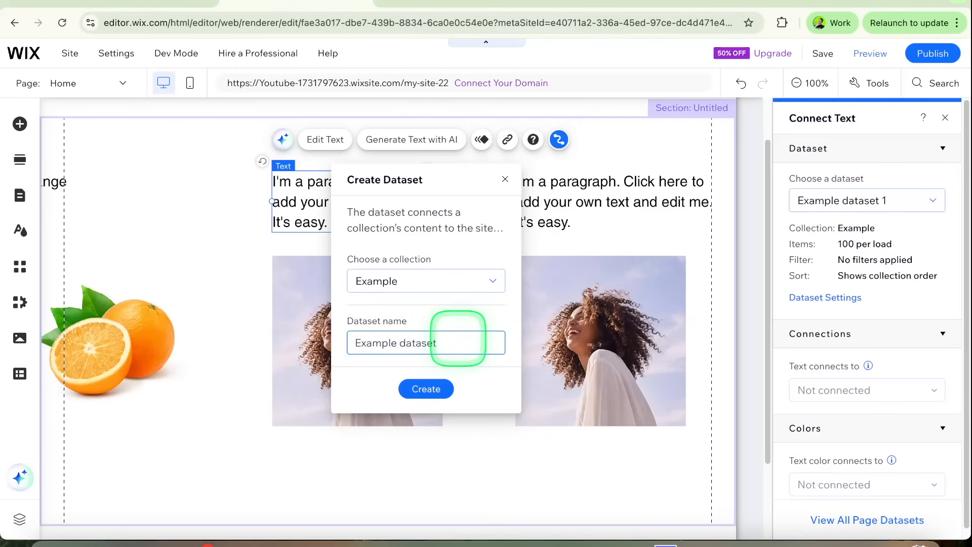
left_click(443, 380)
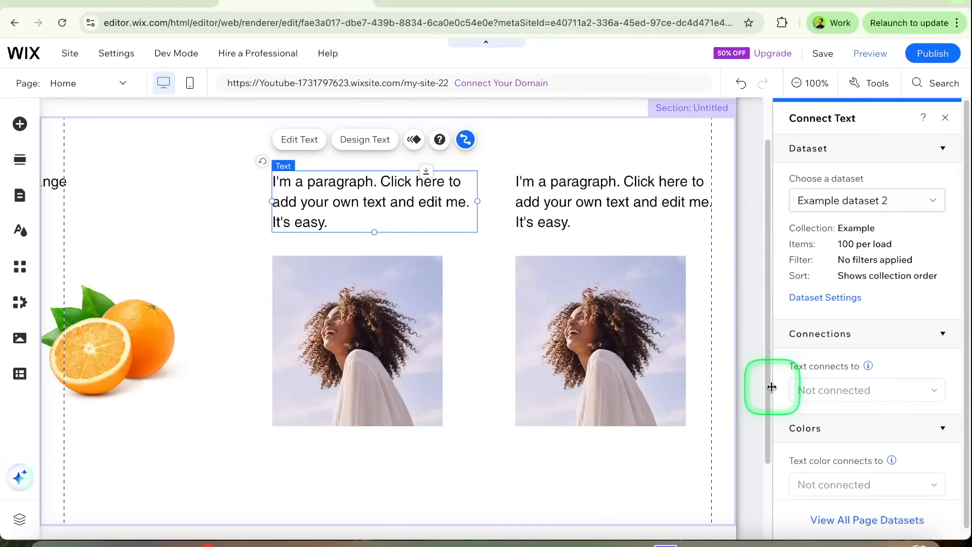
Step: Connect the middle column's text to the Title field and its image source to the Image field, both through Example dataset 2
left_click(827, 390)
left_click(821, 434)
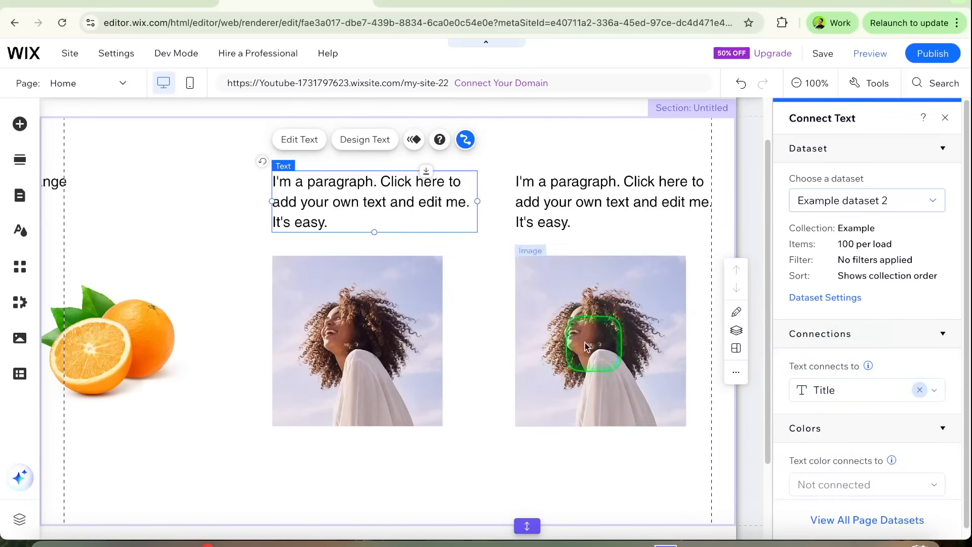
left_click(408, 324)
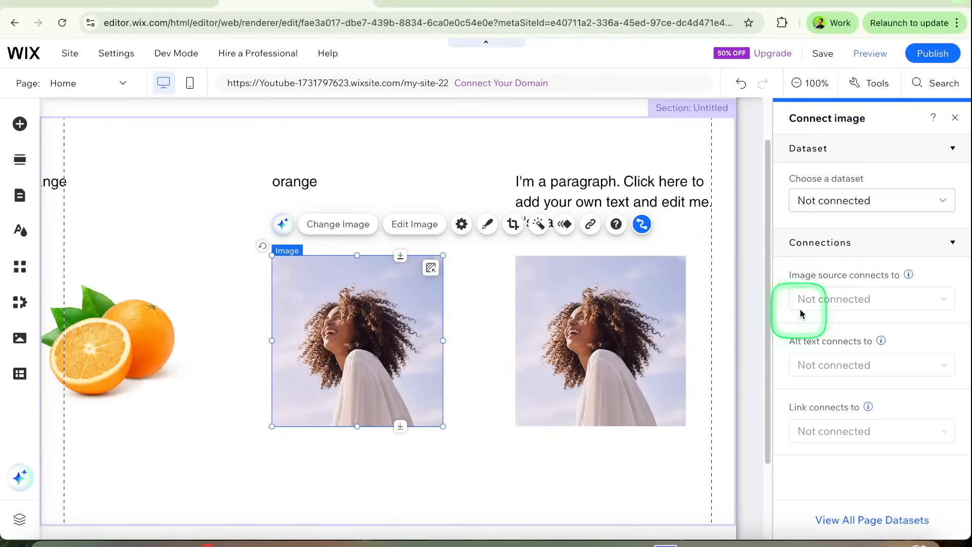
left_click(835, 209)
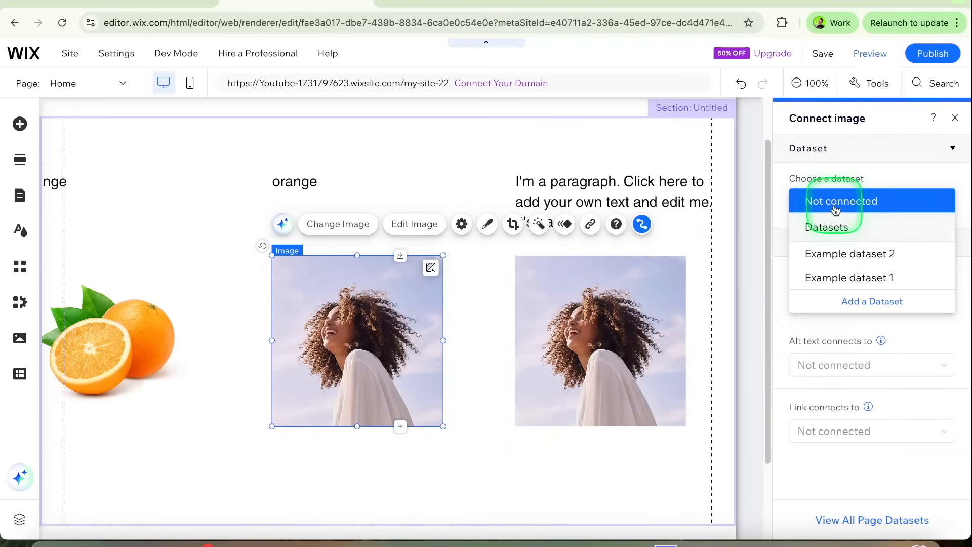
left_click(858, 254)
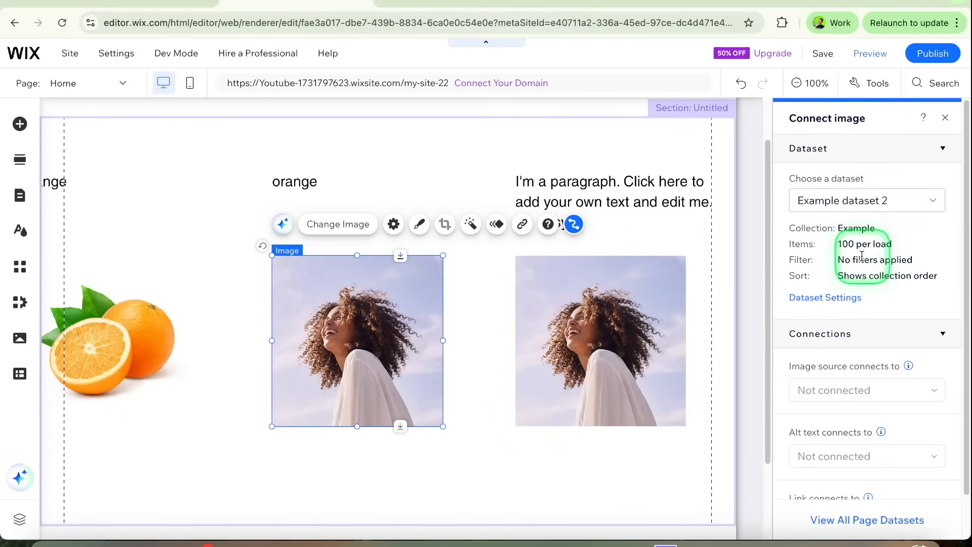
left_click(843, 393)
left_click(844, 430)
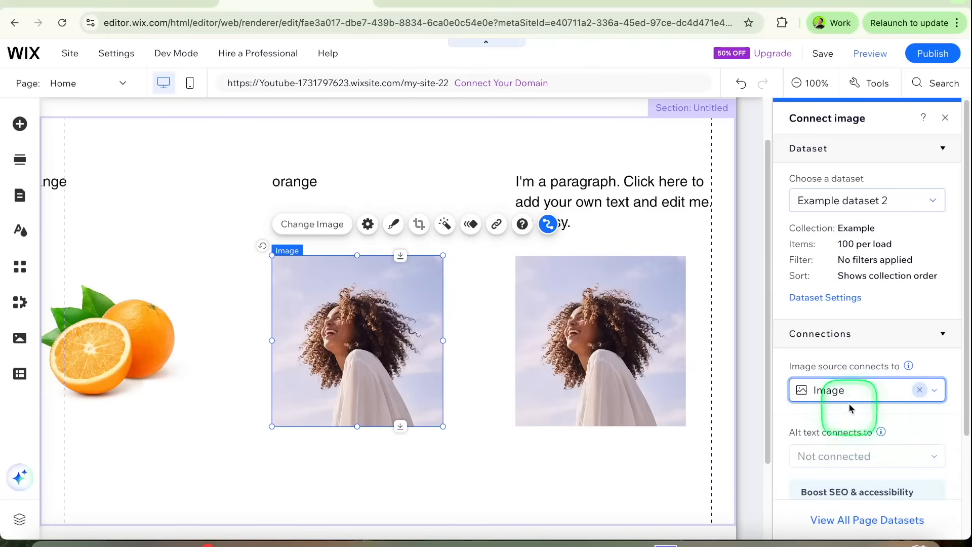
Step: Add a filter to Example dataset 2 so that Title is apple
left_click(842, 299)
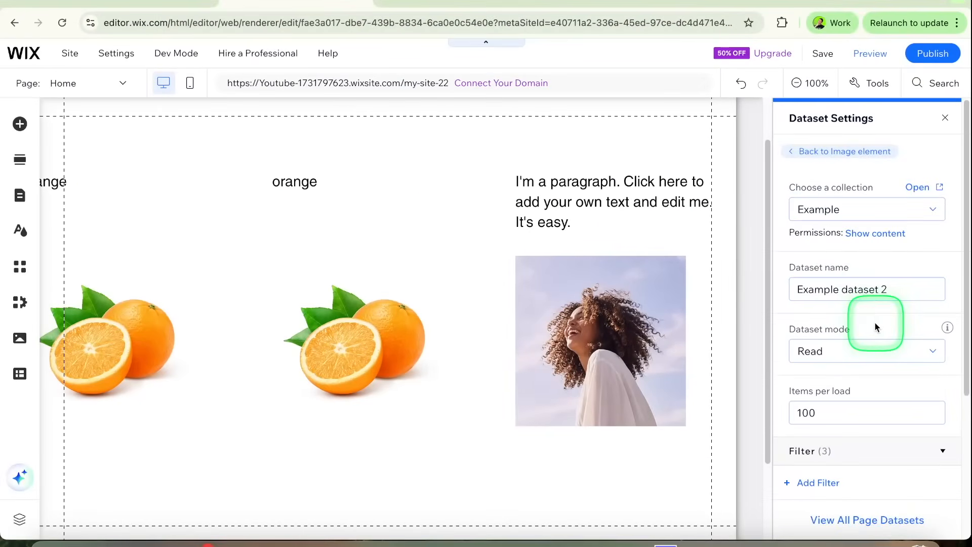
scroll(875, 325, "down", 3)
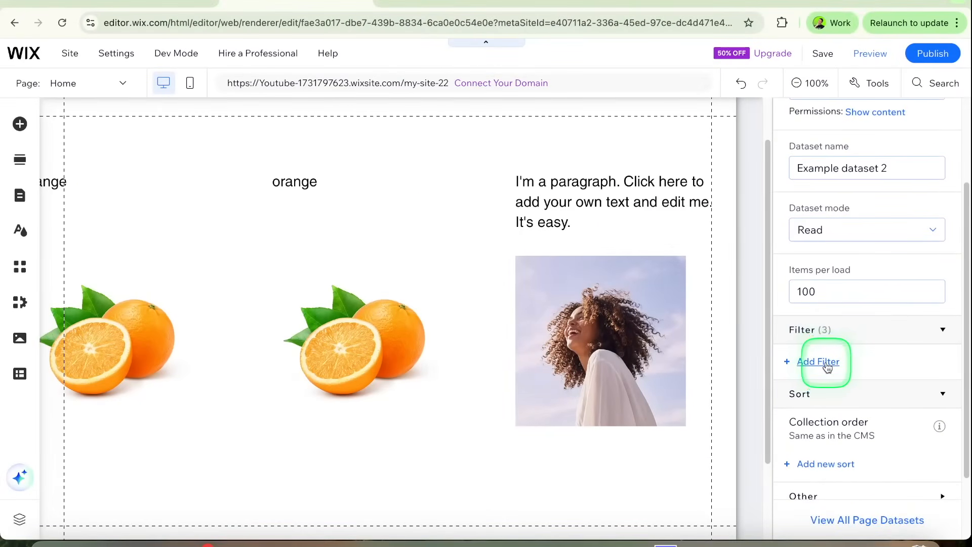
left_click(827, 366)
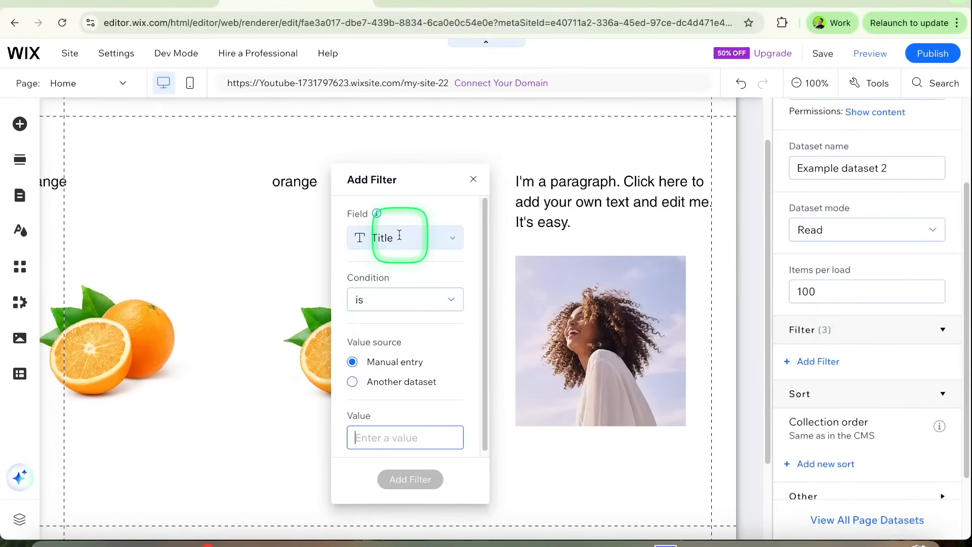
type("apple")
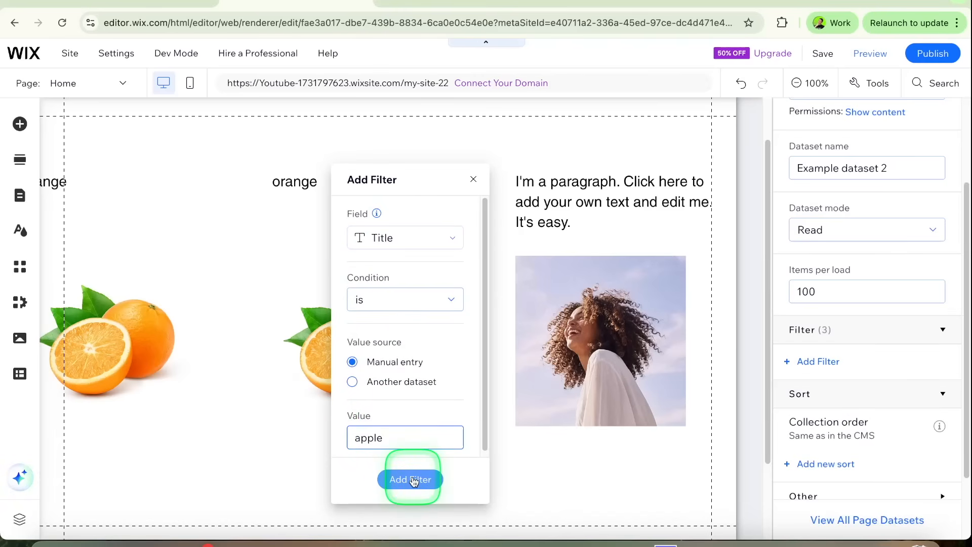
left_click(414, 479)
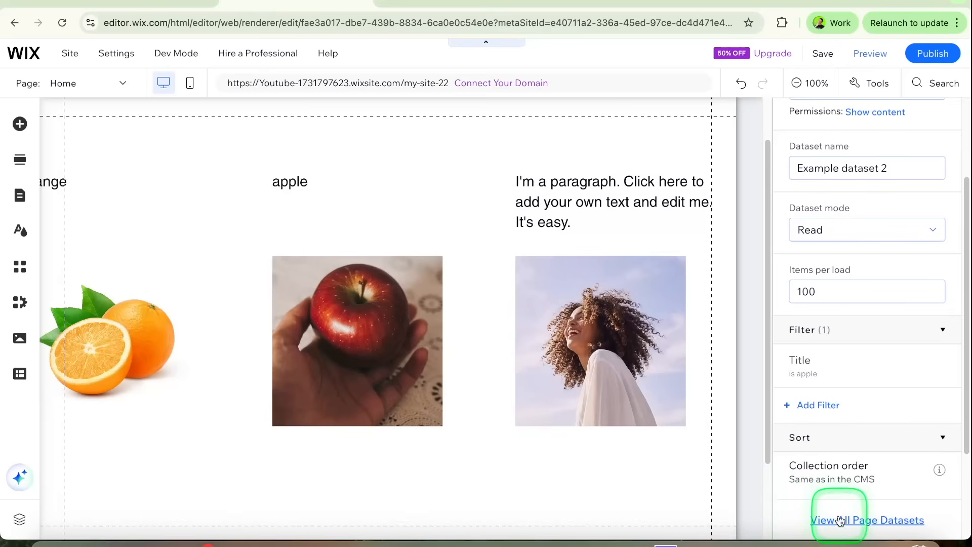
Step: View all datasets connected to the Home page
left_click(839, 521)
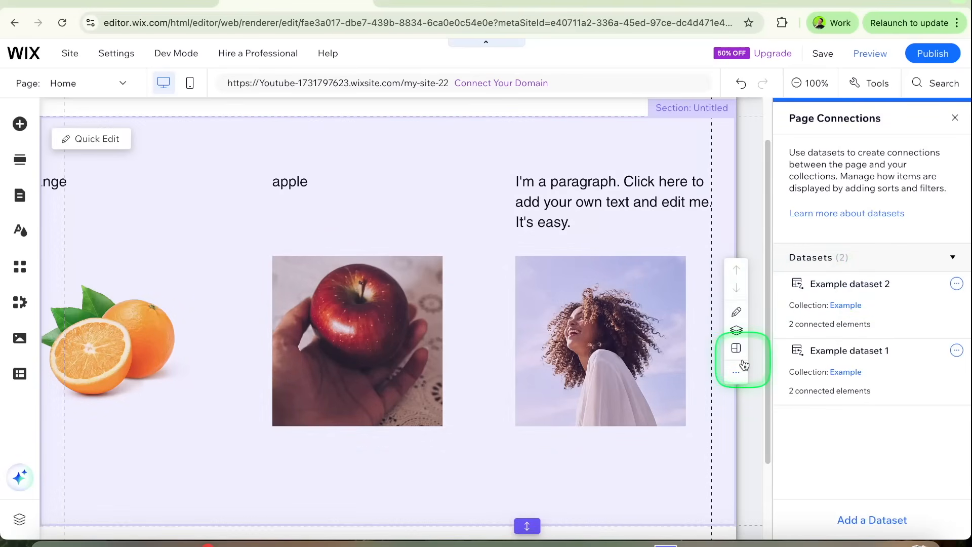
left_click(475, 315)
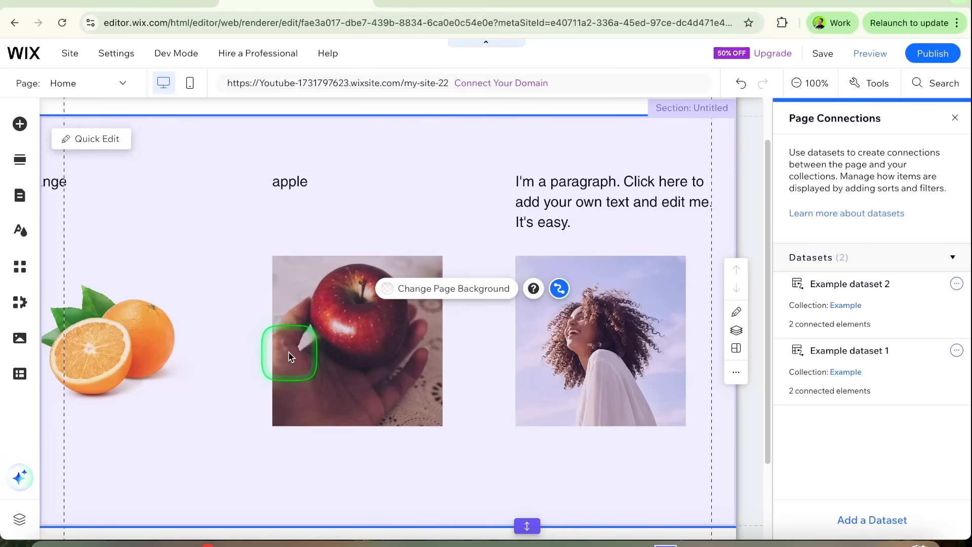
Step: Choose Example dataset 1 as the dataset for the third column's paragraph text
left_click(543, 195)
left_click(559, 199)
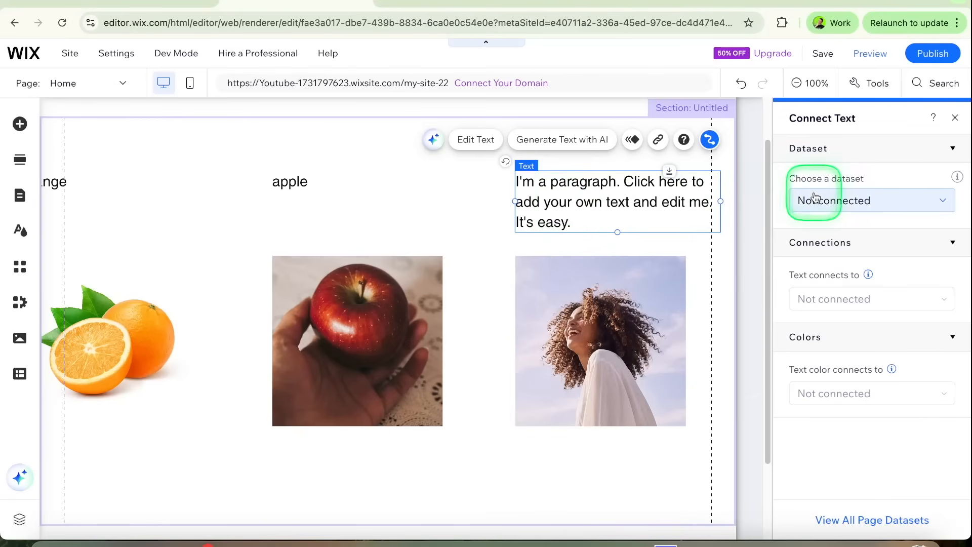
left_click(824, 200)
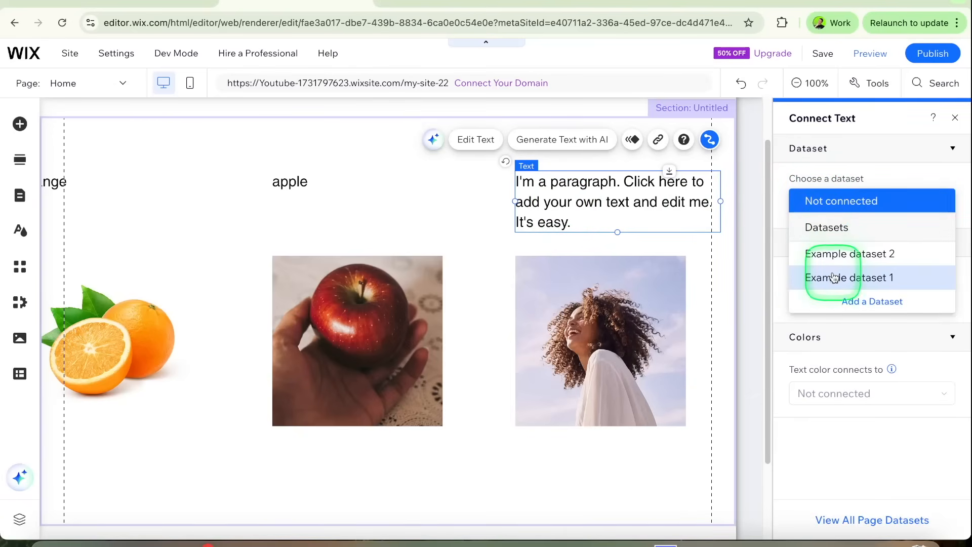
left_click(828, 278)
Step: Connect the third column's image source to the Image field through Example dataset 1
left_click(647, 279)
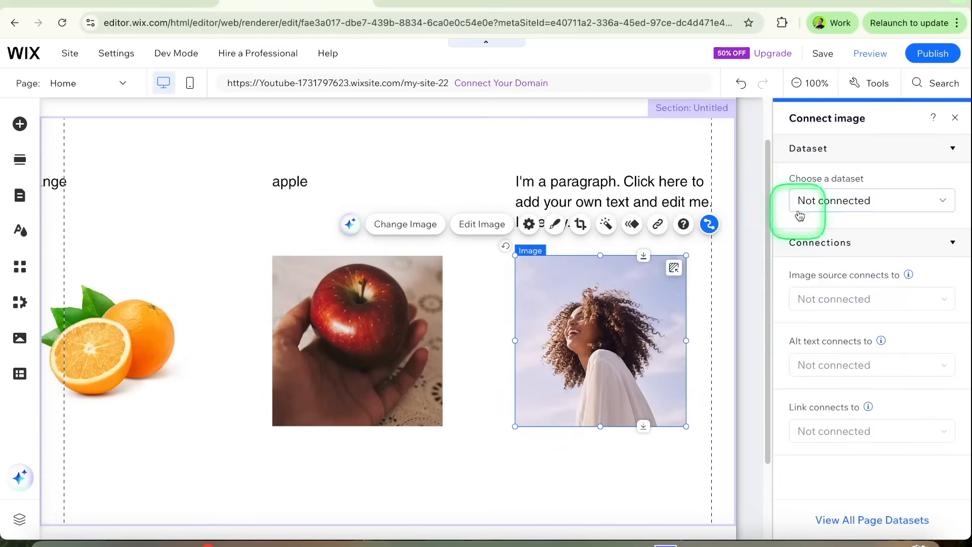
left_click(803, 203)
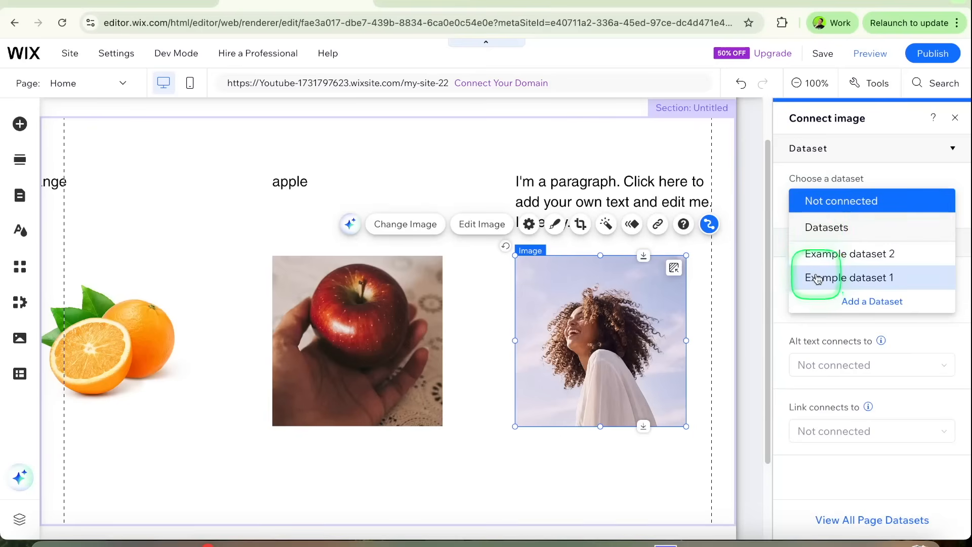
left_click(814, 278)
left_click(814, 390)
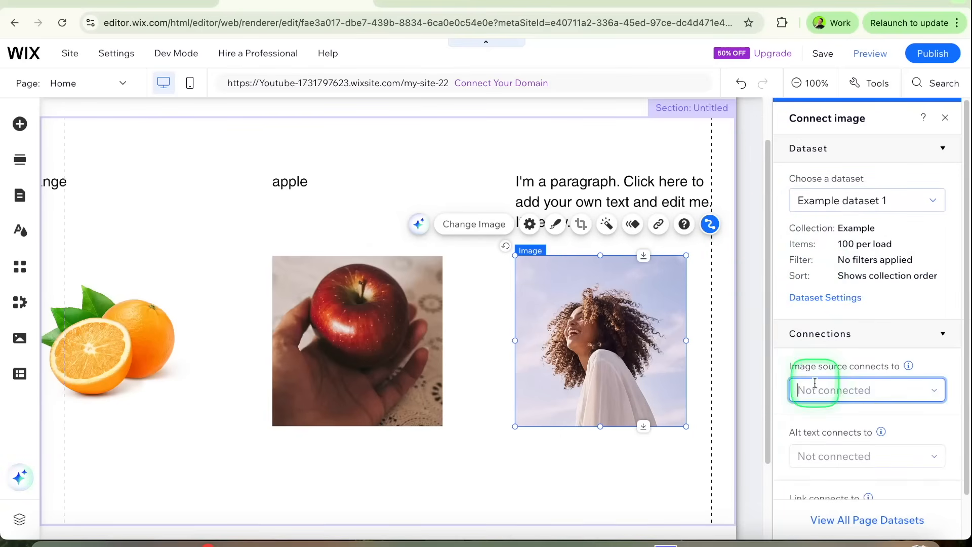
left_click(836, 438)
Step: Connect the third column's paragraph text to the Title field of its dataset and close the connection settings
left_click(697, 187)
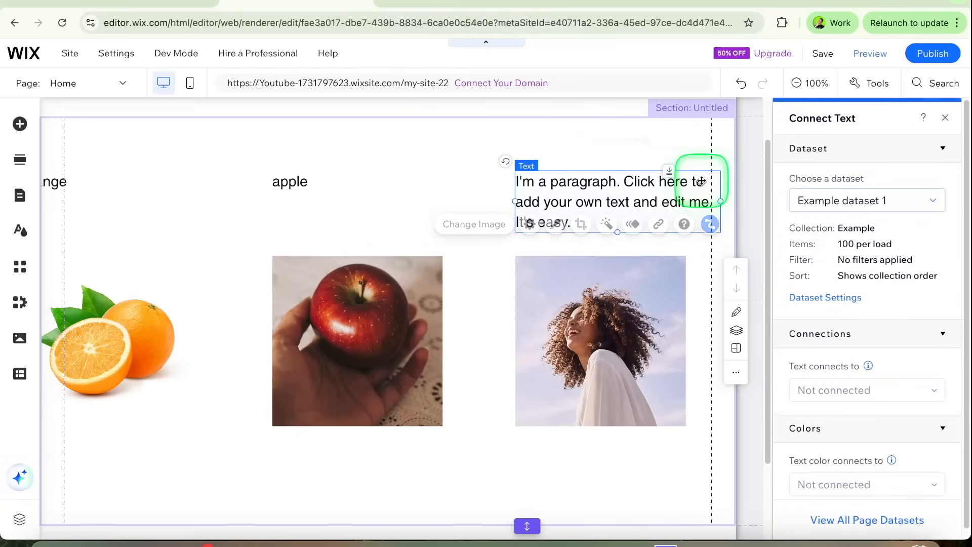
left_click(831, 388)
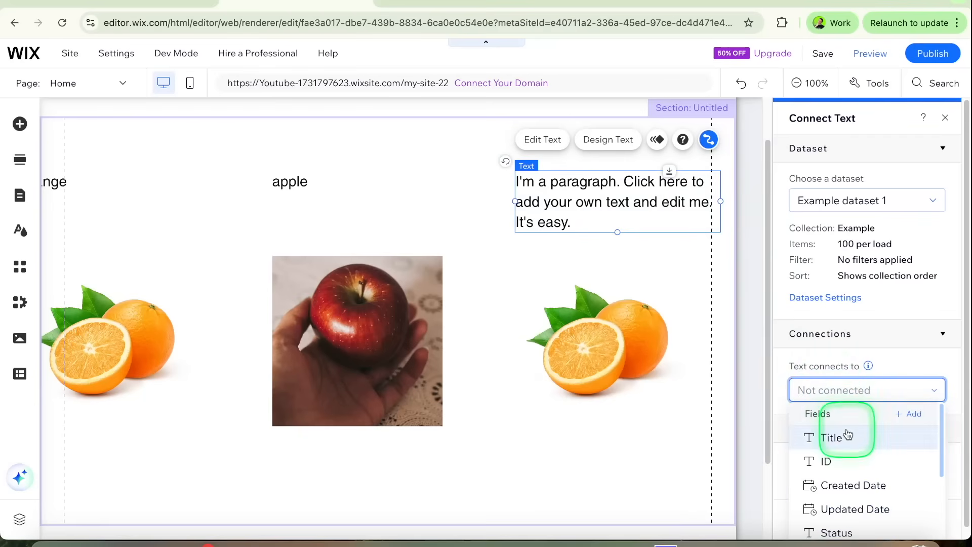
left_click(840, 436)
left_click(946, 118)
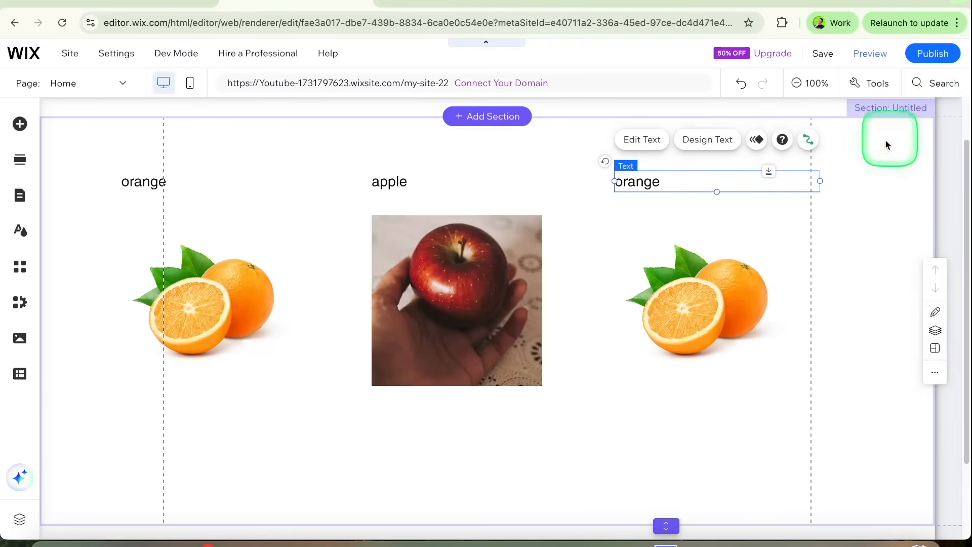